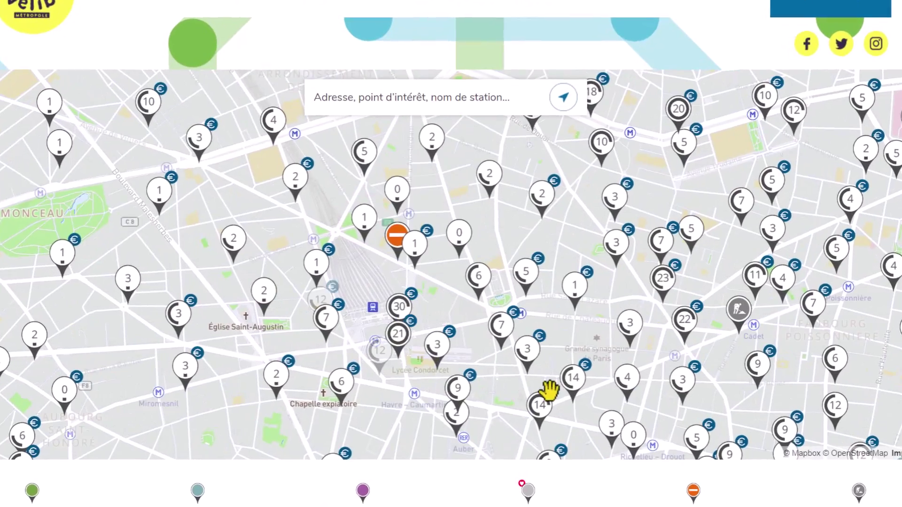
scroll(524, 364, down, 5)
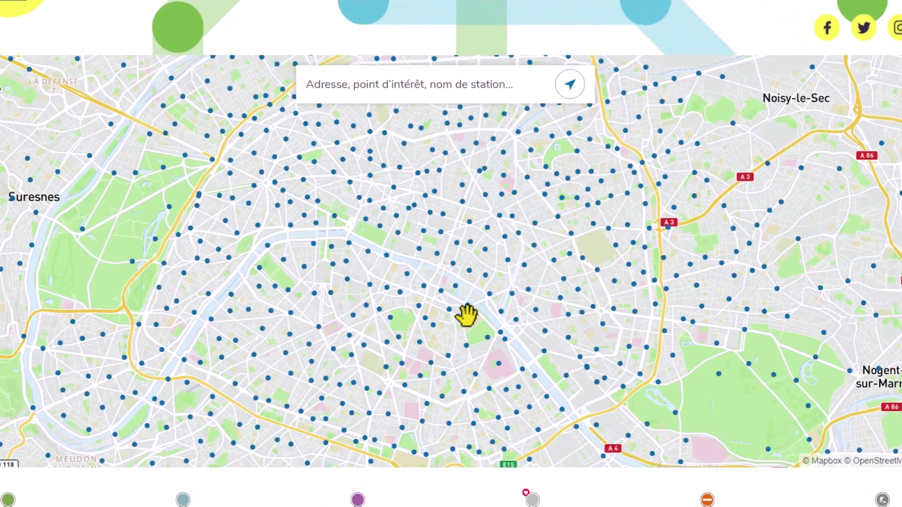
scroll(467, 316, up, 3)
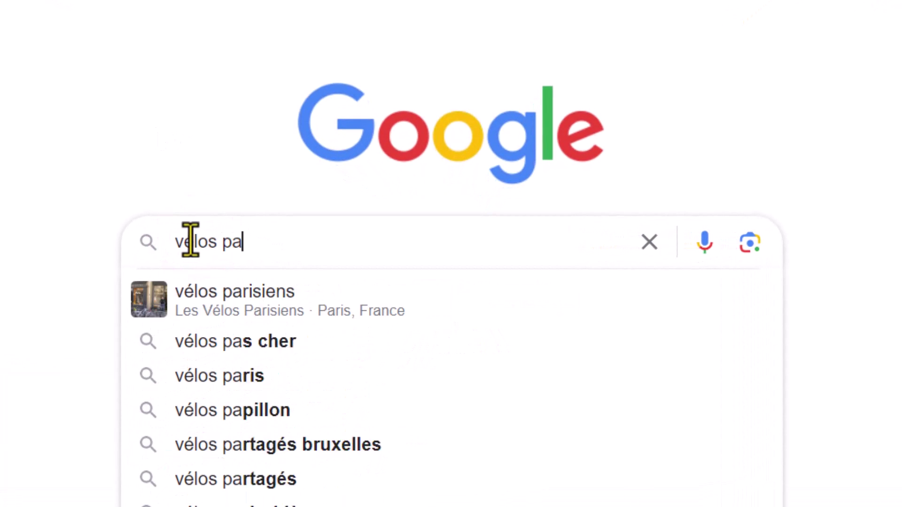
Search Google for "vélos paris temps réel" and open the result "Données Open Data (GBFS) - Vélib' Métropole".
text(l)
key(Return)
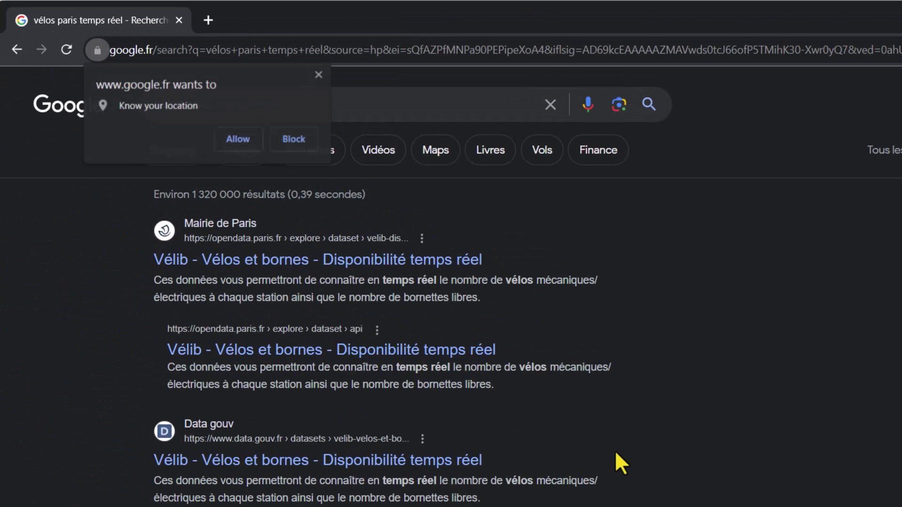
scroll(205, 289, down, 10)
drag(145, 276, 294, 276)
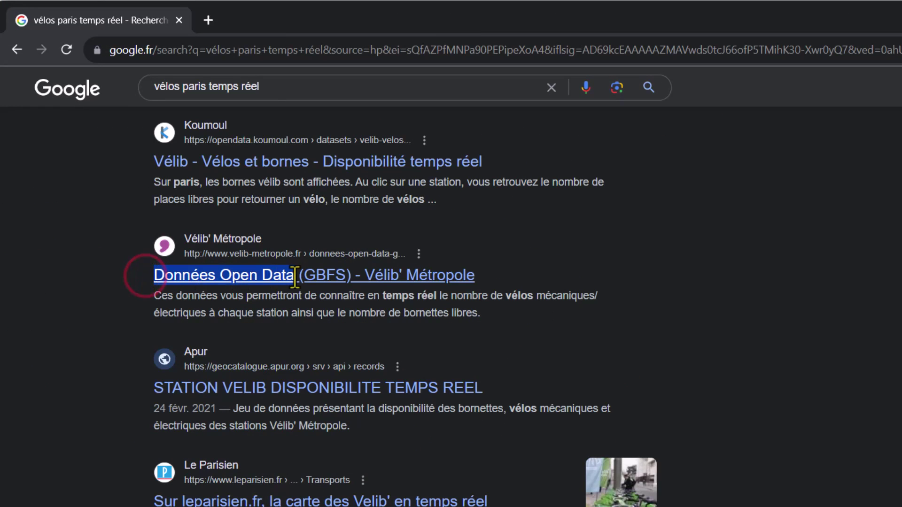
click(445, 281)
Find the bikes and docks available per station section and select its station_status.json URL for copying.
scroll(450, 270, down, 3)
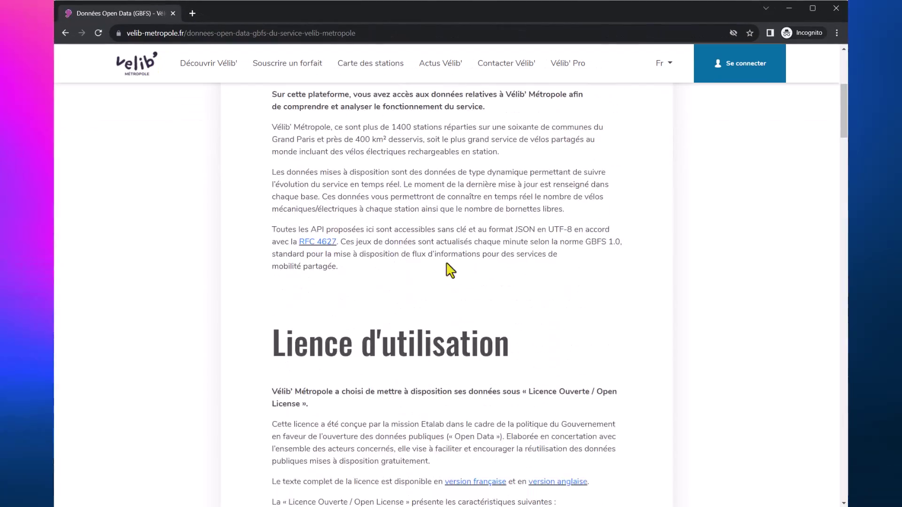
scroll(450, 271, down, 20)
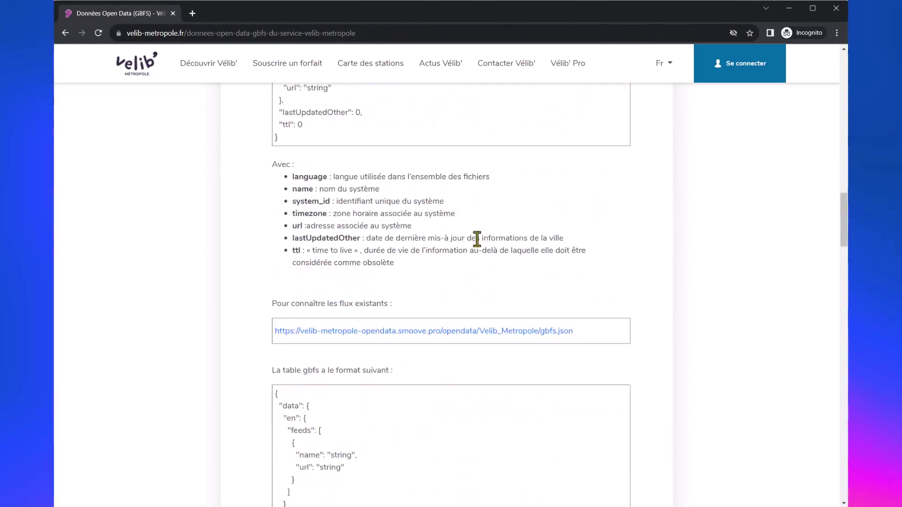
scroll(477, 239, down, 10)
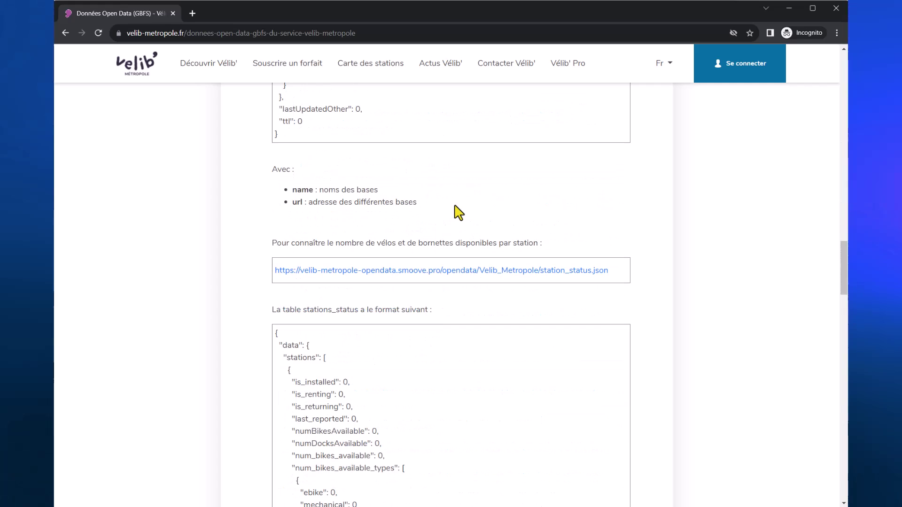
scroll(537, 197, down, 3)
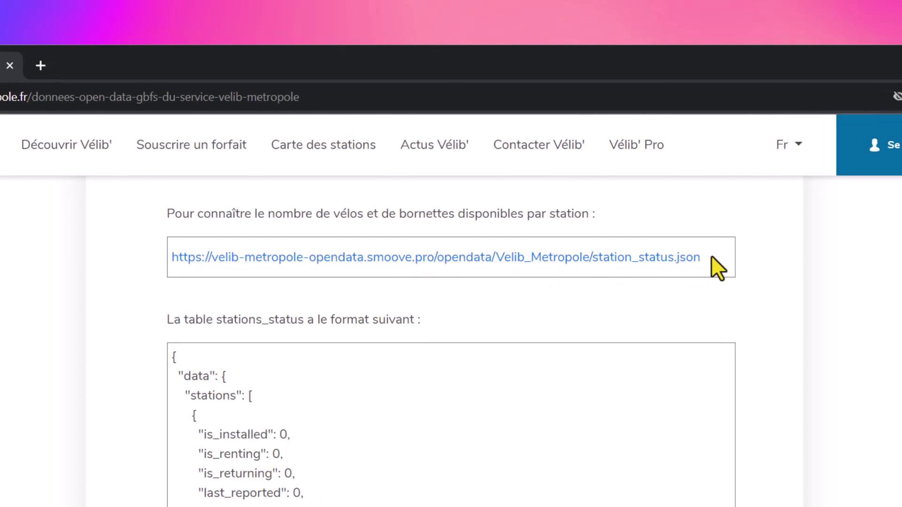
drag(712, 258, 194, 264)
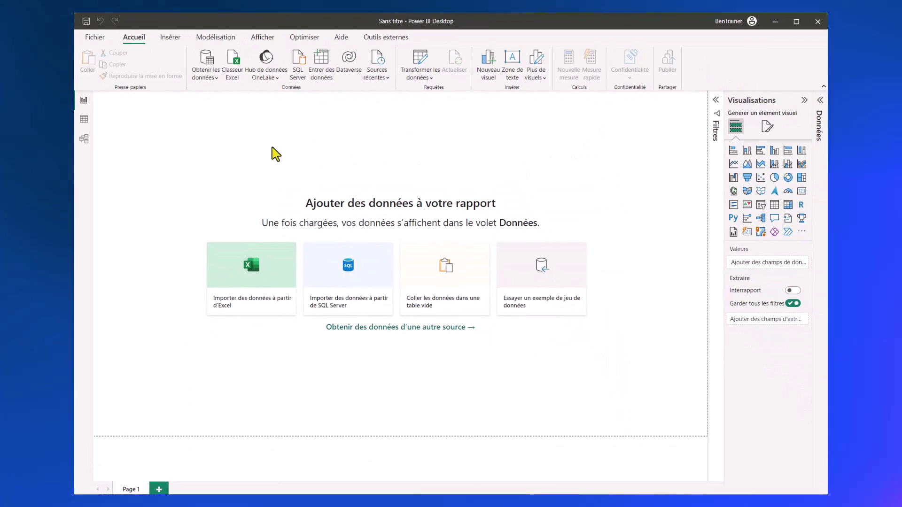
In Power BI Desktop, import the station_status.json URL as a Web data source.
click(208, 74)
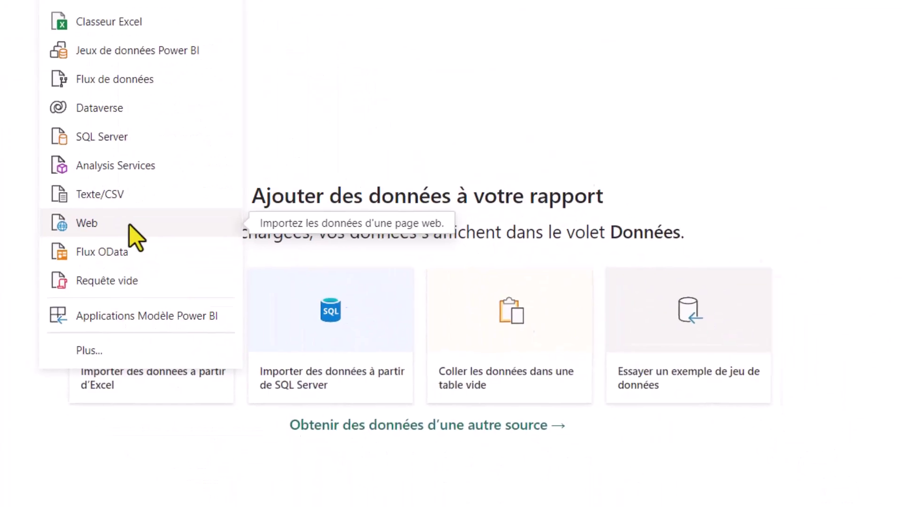
click(292, 410)
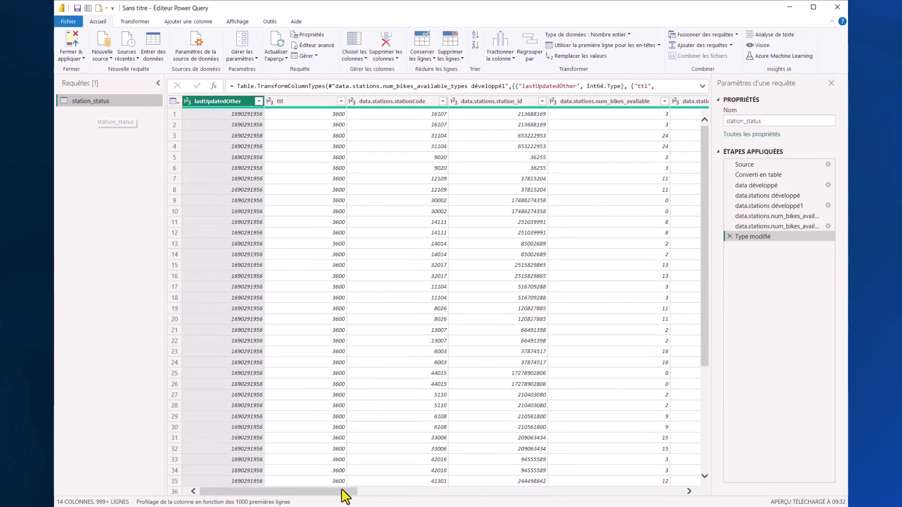
Go back to the Source step of station_status and drill down through the data record to the stations list, replacing the following steps.
drag(344, 495, 310, 493)
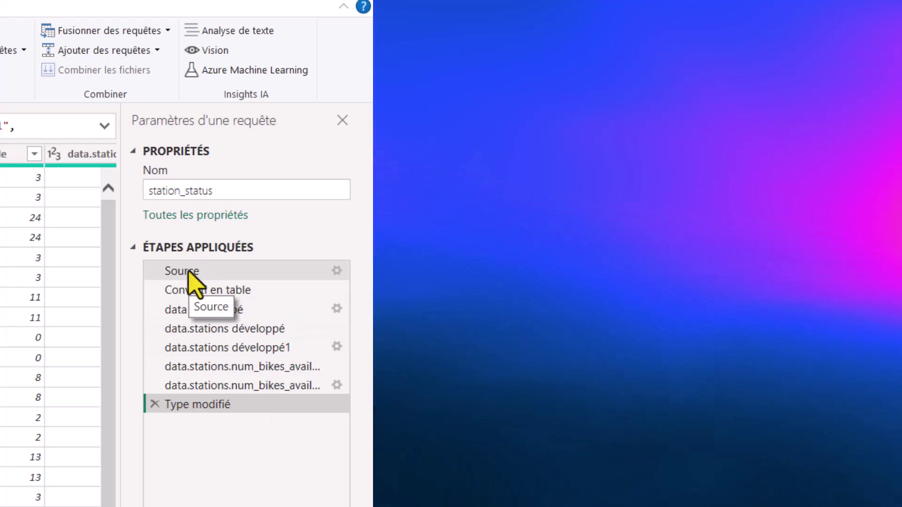
click(181, 276)
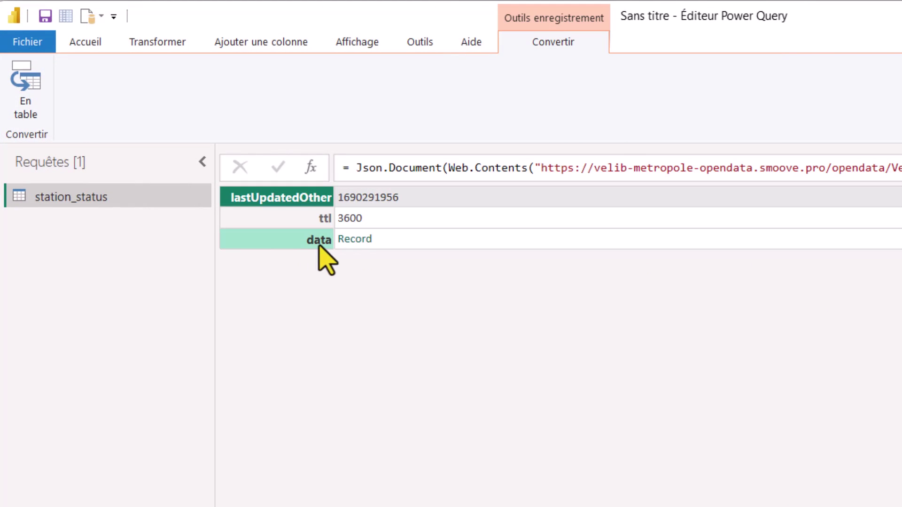
click(367, 240)
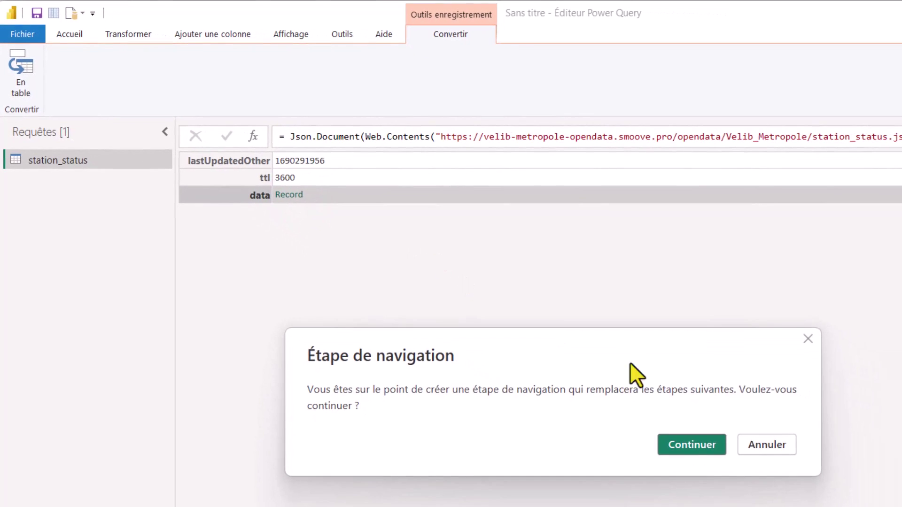
click(693, 447)
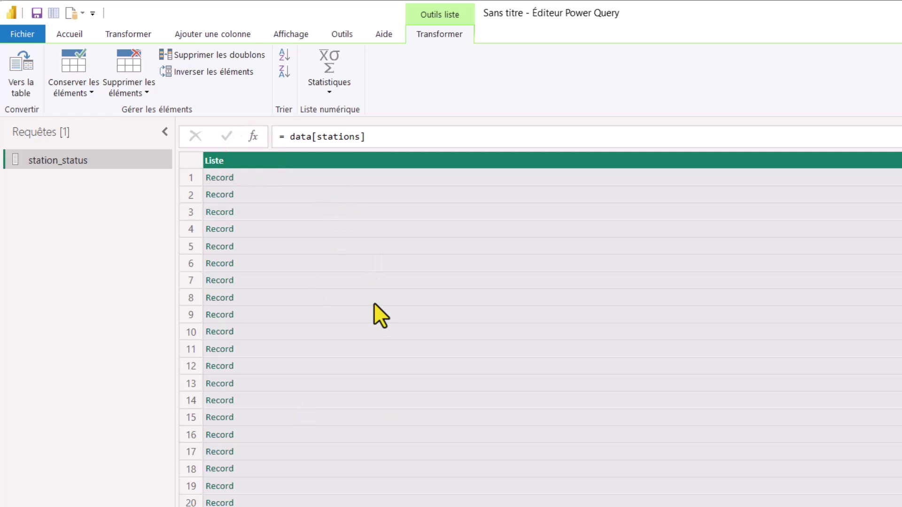
Convert the stations list to a table without a delimiter and expand all fields of Column1 without the original column name prefix.
click(19, 87)
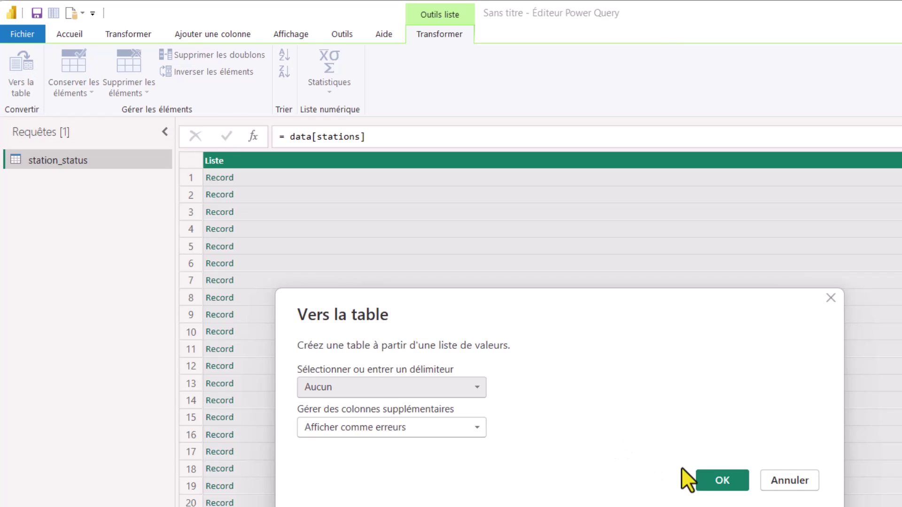
click(715, 482)
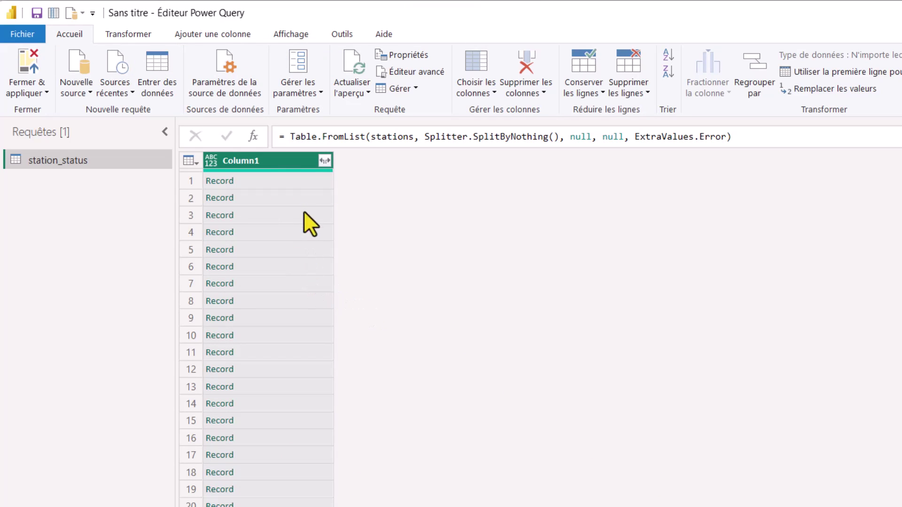
click(325, 161)
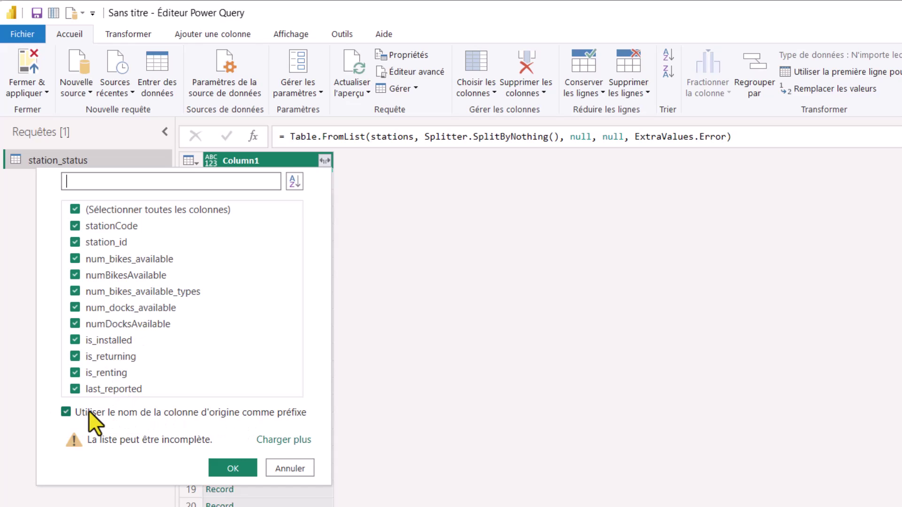
click(66, 412)
click(233, 468)
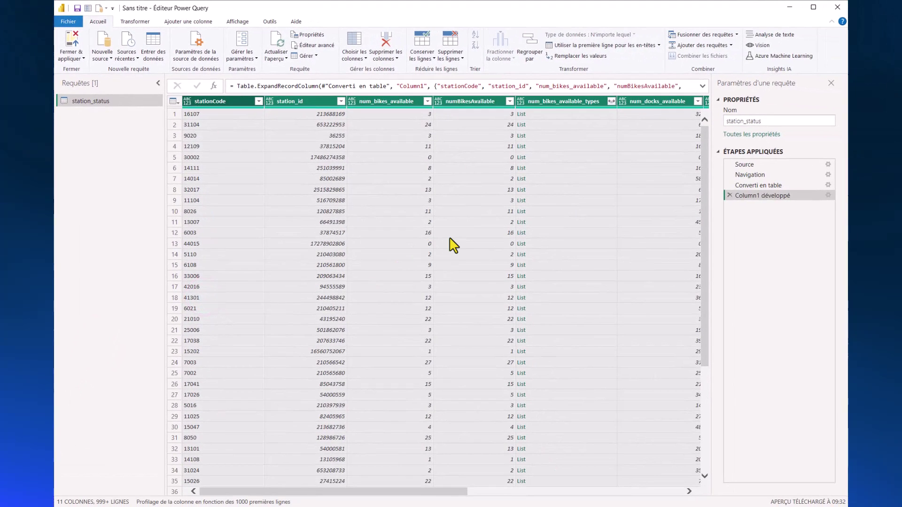
Set the data type of the station_id and num_bikes_available columns to whole number (Nombre entier).
click(294, 94)
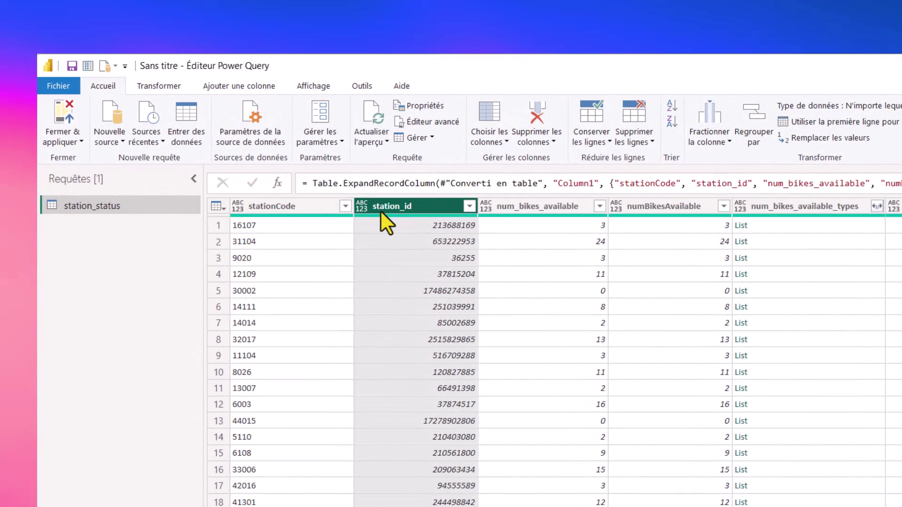
click(361, 205)
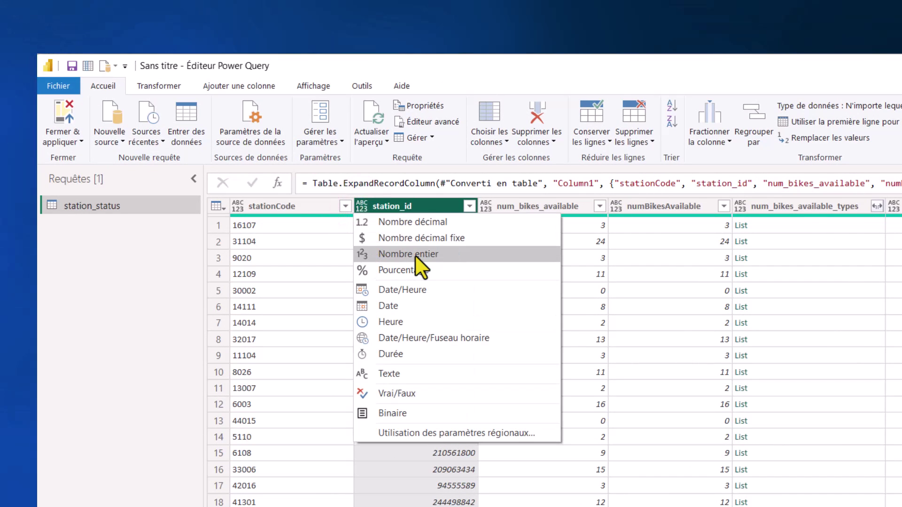
click(415, 256)
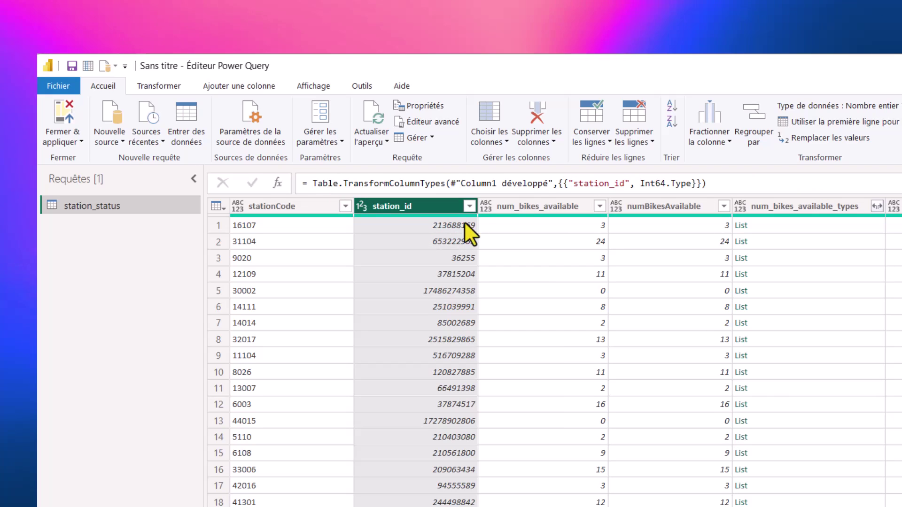
click(531, 210)
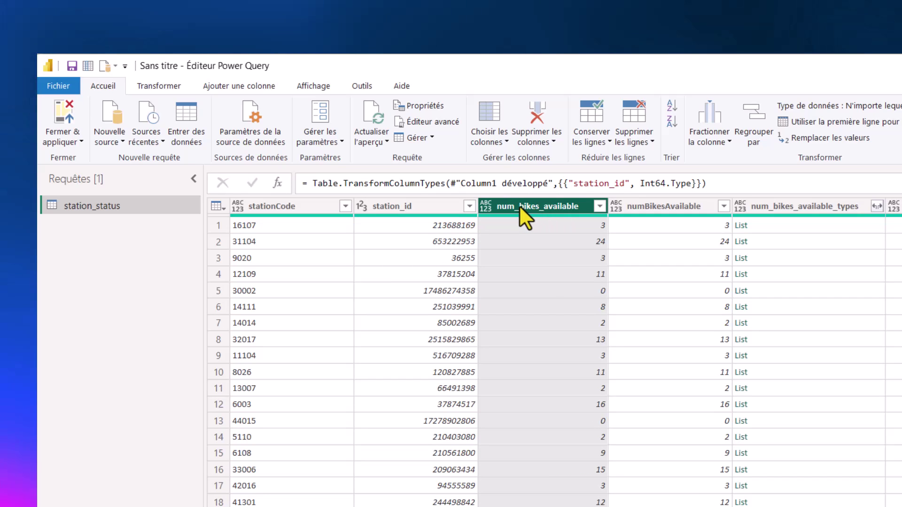
click(486, 205)
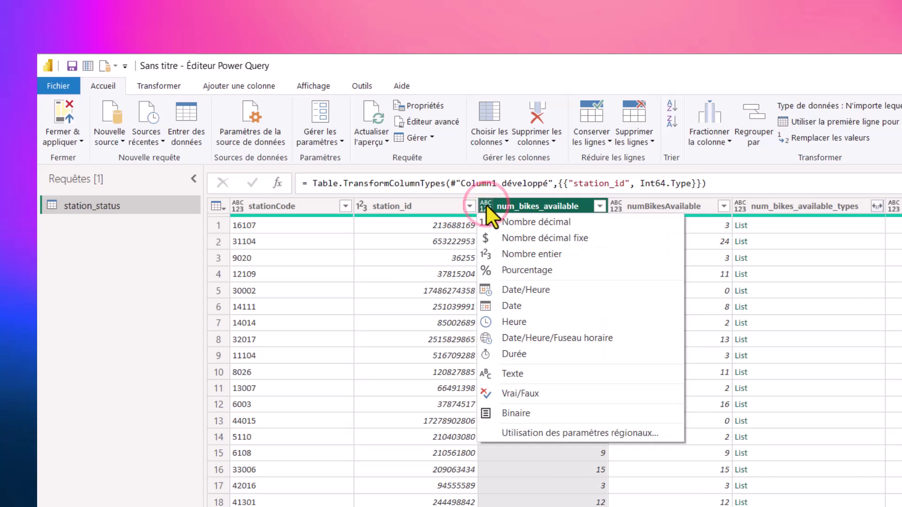
click(503, 258)
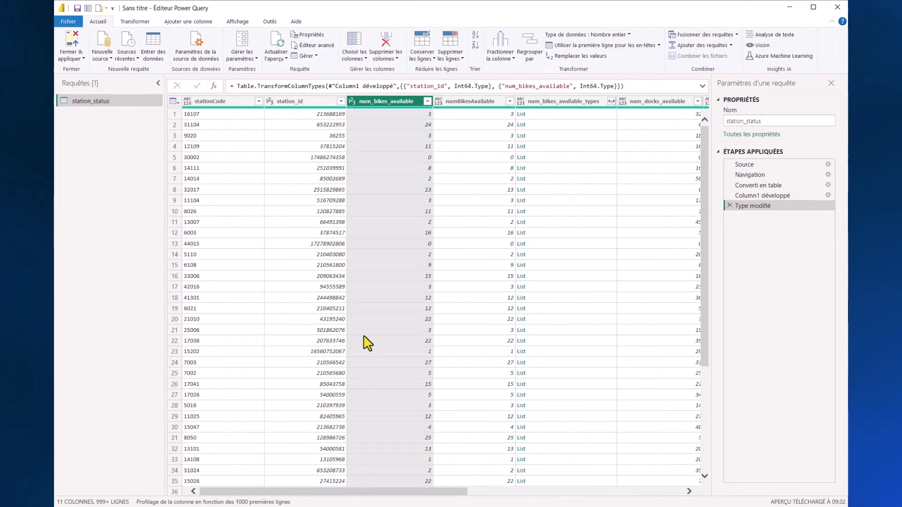
click(308, 101)
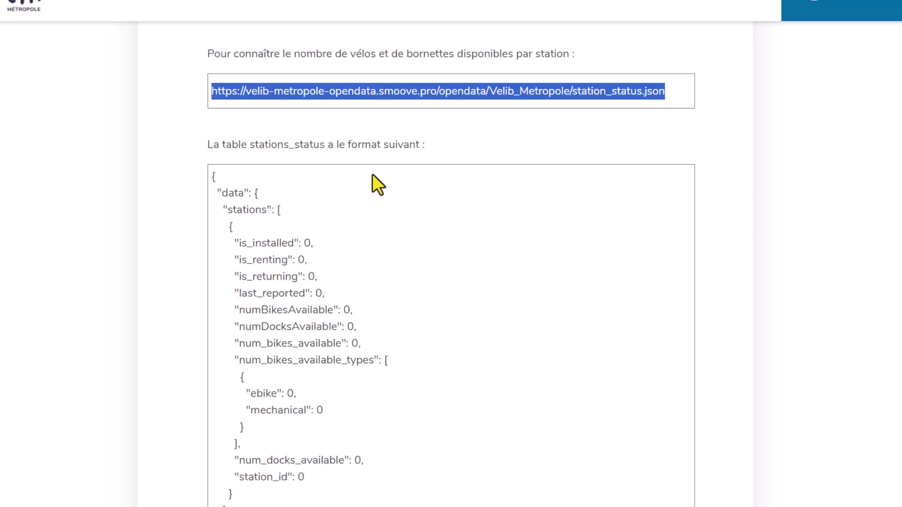
Switch to the Vélib' open data page in the browser and copy the station_information.json URL for station characteristics and locations.
click(452, 139)
scroll(423, 174, down, 2)
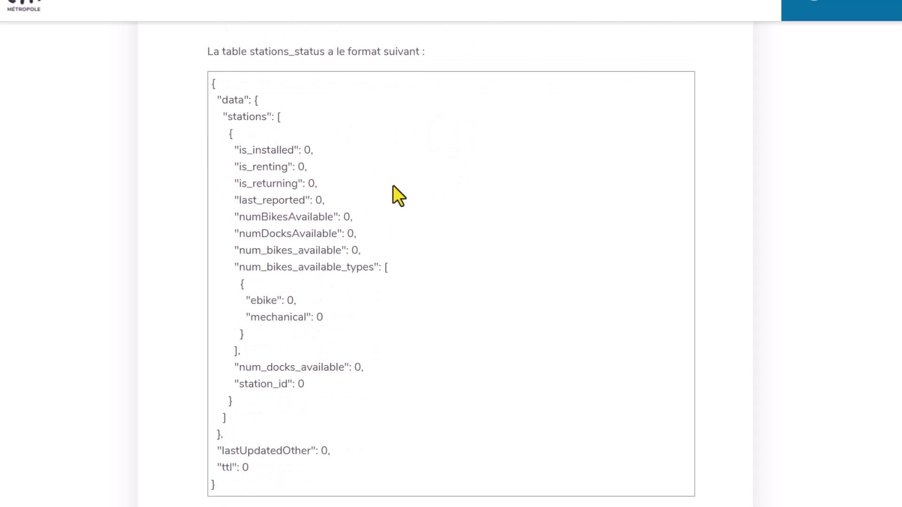
scroll(393, 186, down, 18)
scroll(417, 296, up, 2)
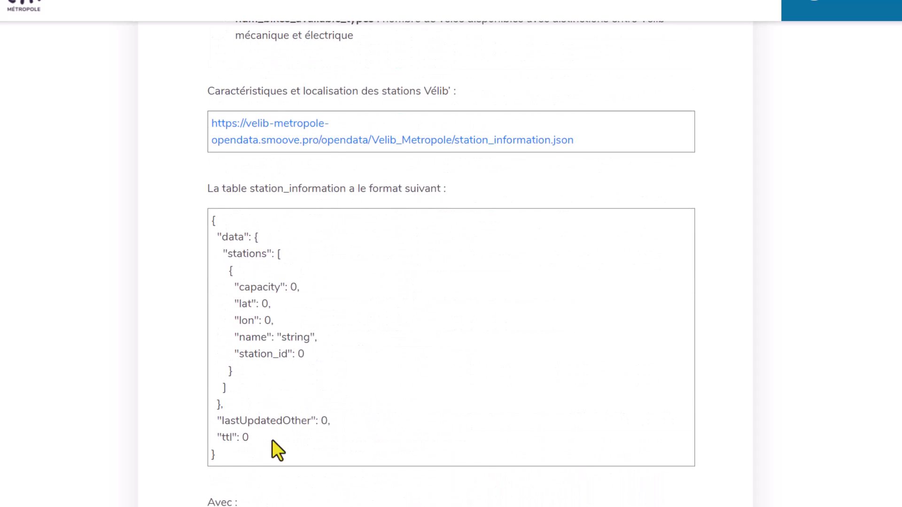
scroll(272, 441, down, 2)
click(501, 471)
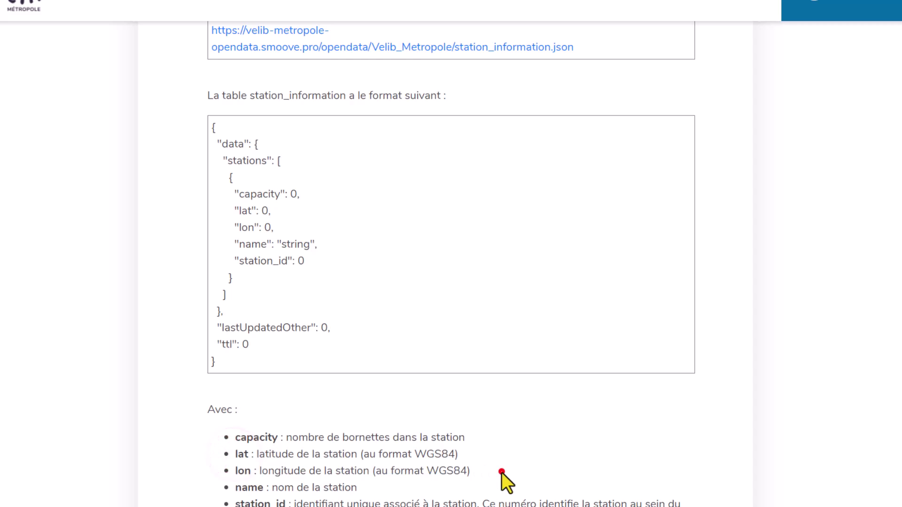
scroll(495, 461, up, 2)
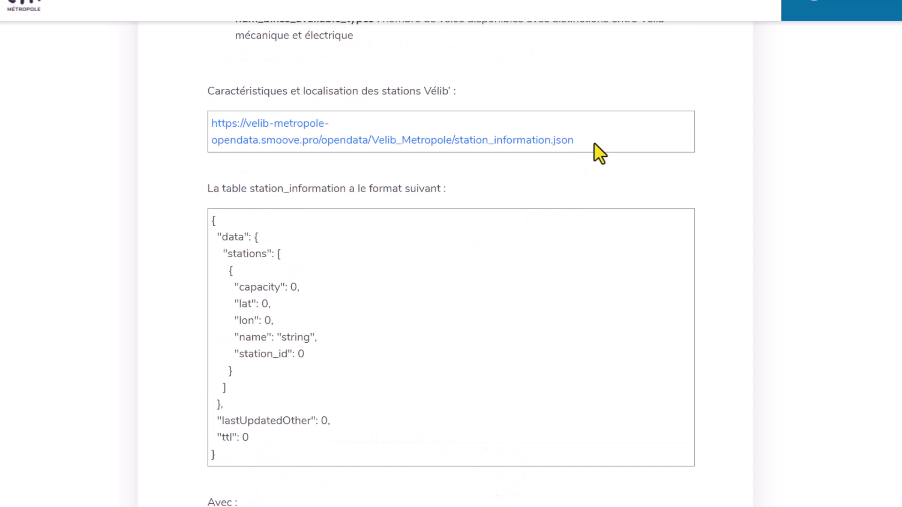
drag(593, 142, 205, 130)
key(ctrl+c)
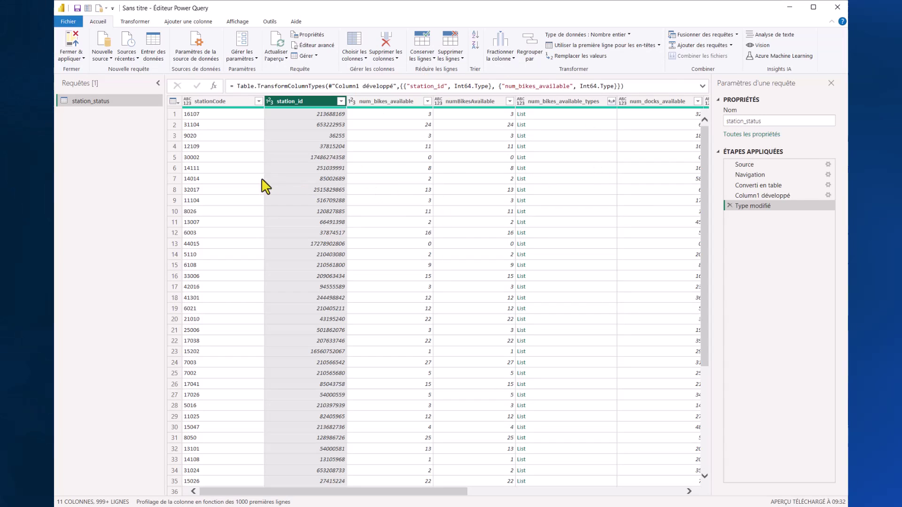
Back in the Power Query Editor, add a new Web source from the copied station_information.json URL.
click(102, 56)
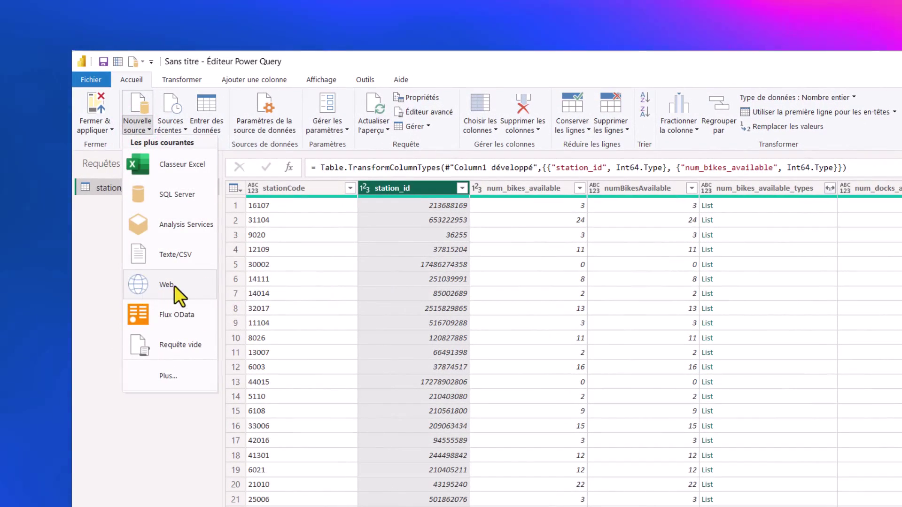
click(178, 286)
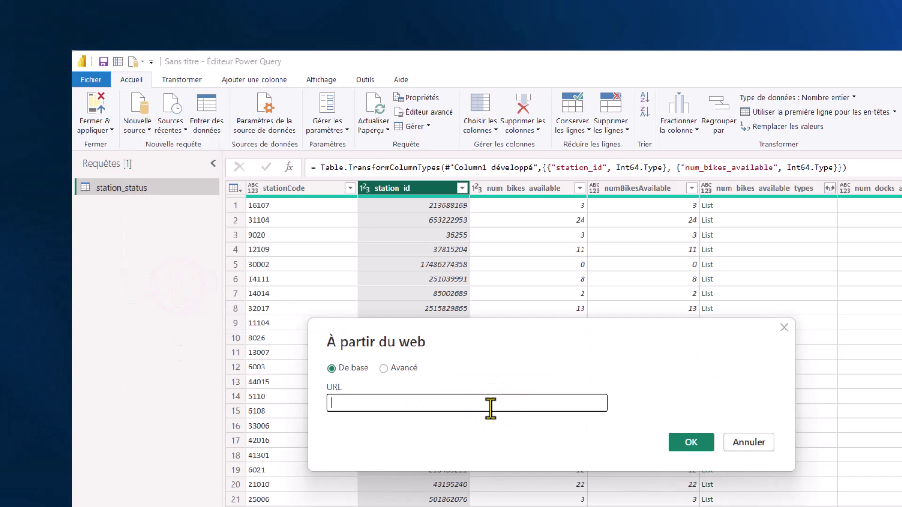
key(ctrl+v)
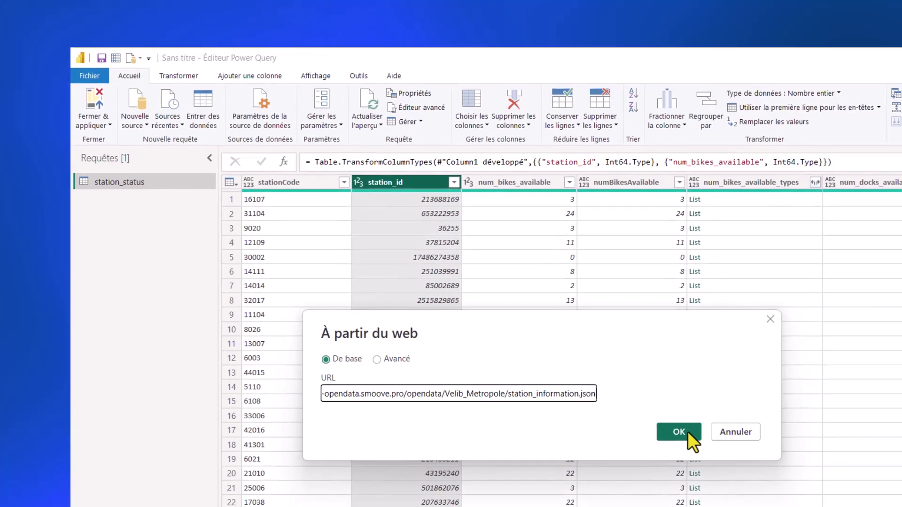
click(679, 431)
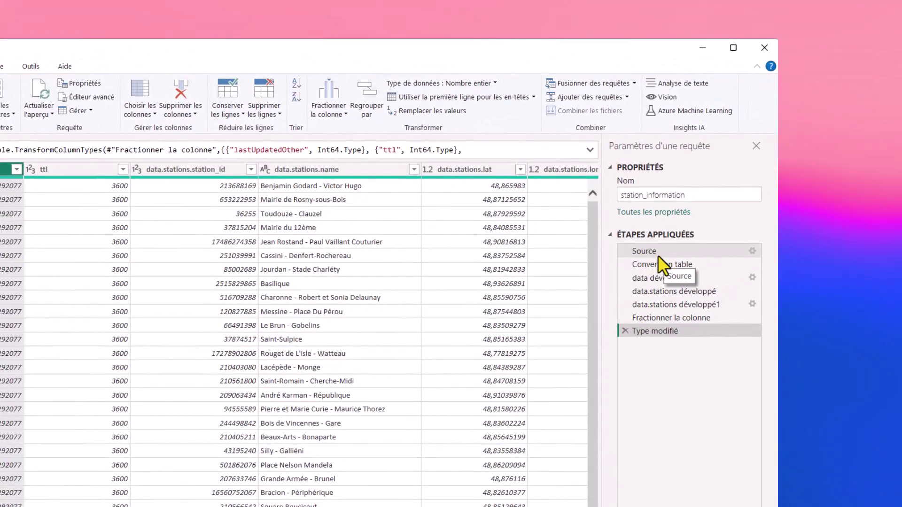
Return the station_information query to its Source step and drill down through the data record into the stations list.
click(747, 165)
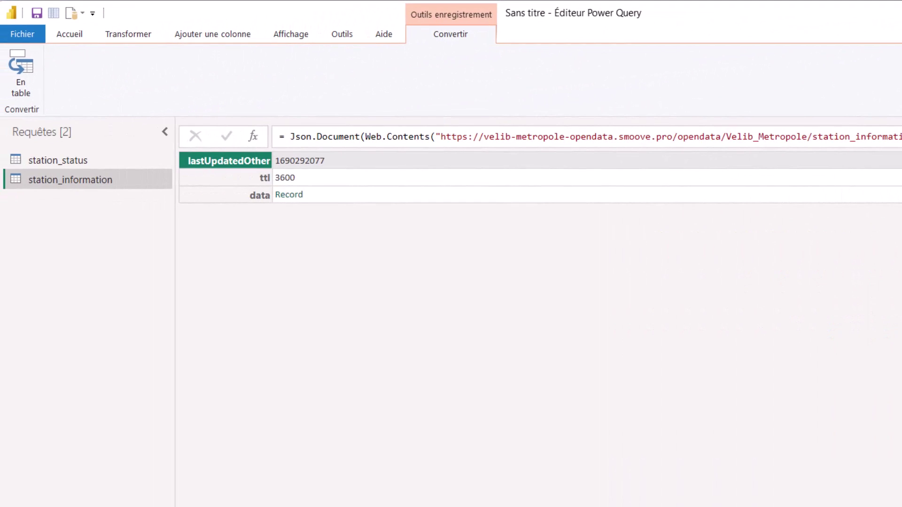
click(290, 197)
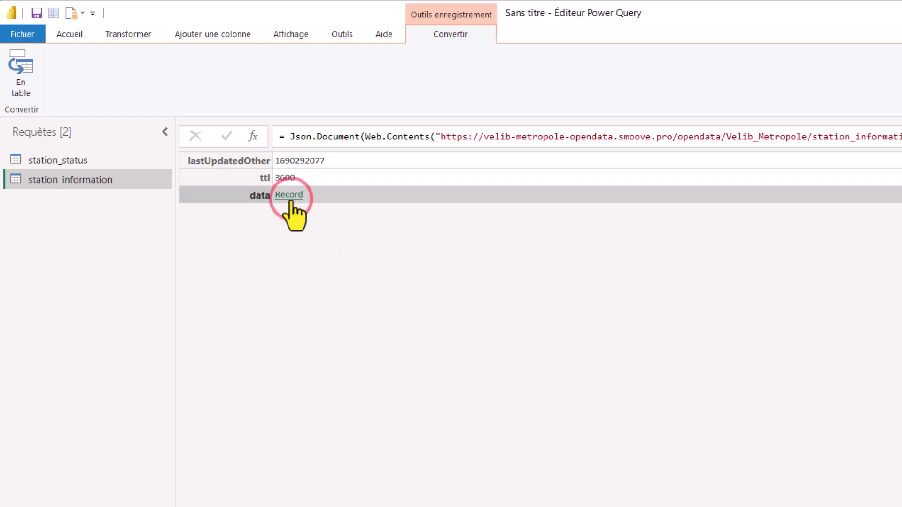
click(679, 445)
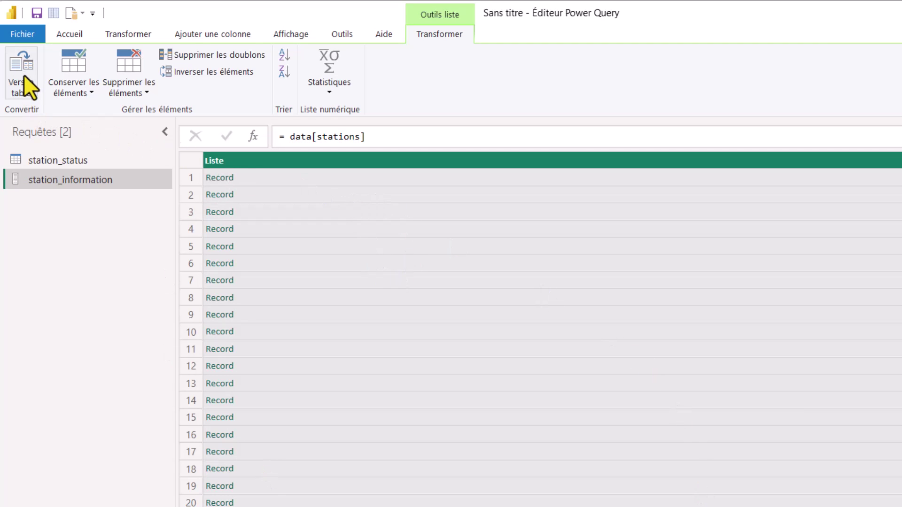
Convert the station_information list to a table without a delimiter and expand all Column1 fields without the original column name prefix.
click(30, 89)
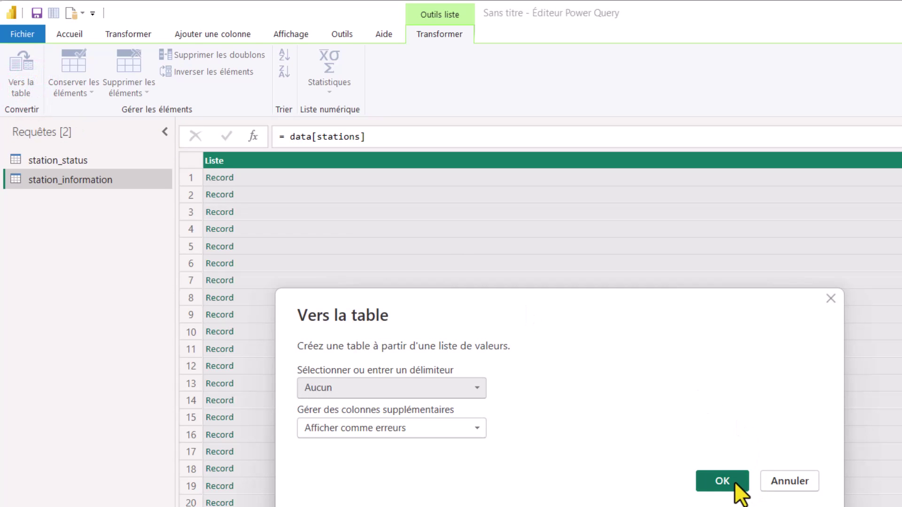
click(734, 482)
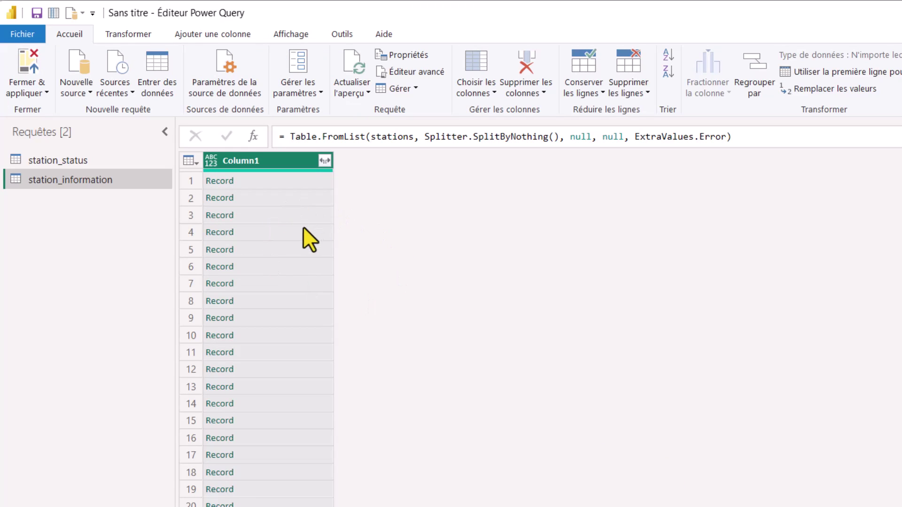
click(324, 161)
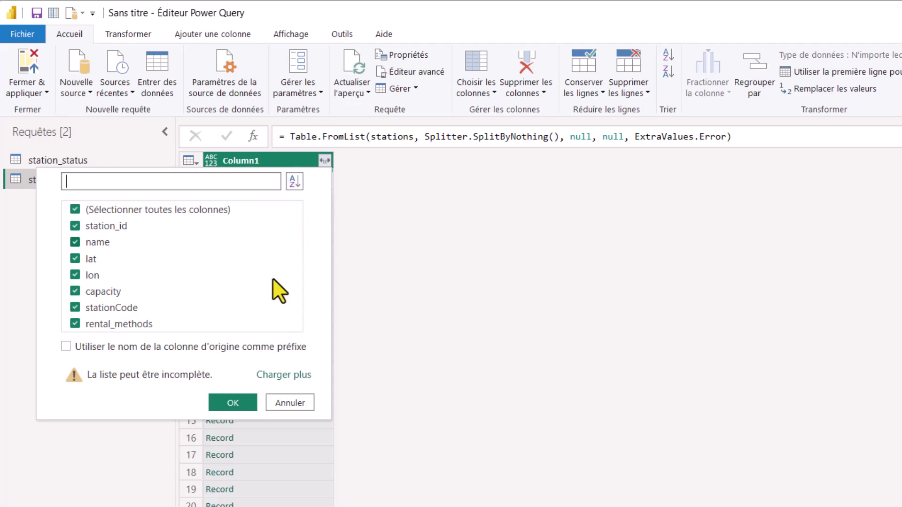
click(222, 401)
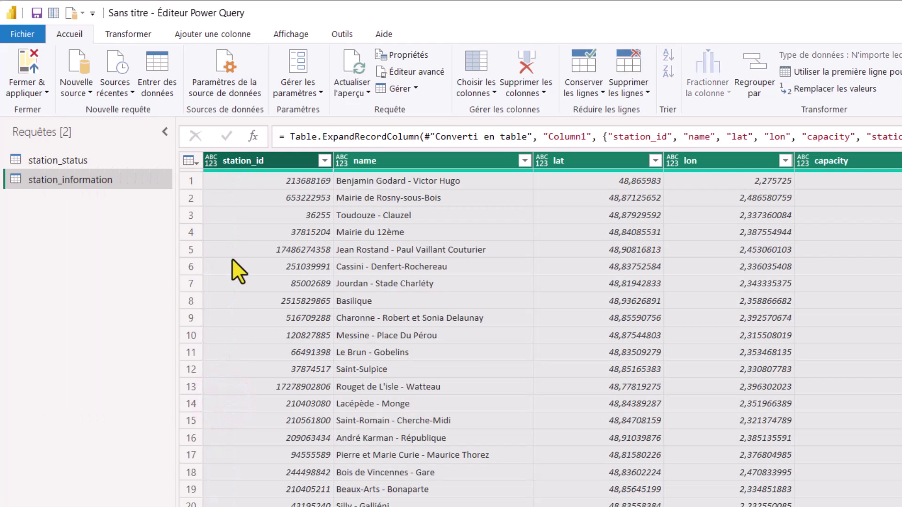
Set the data type of the station_id column in station_information to whole number (Nombre entier).
click(238, 165)
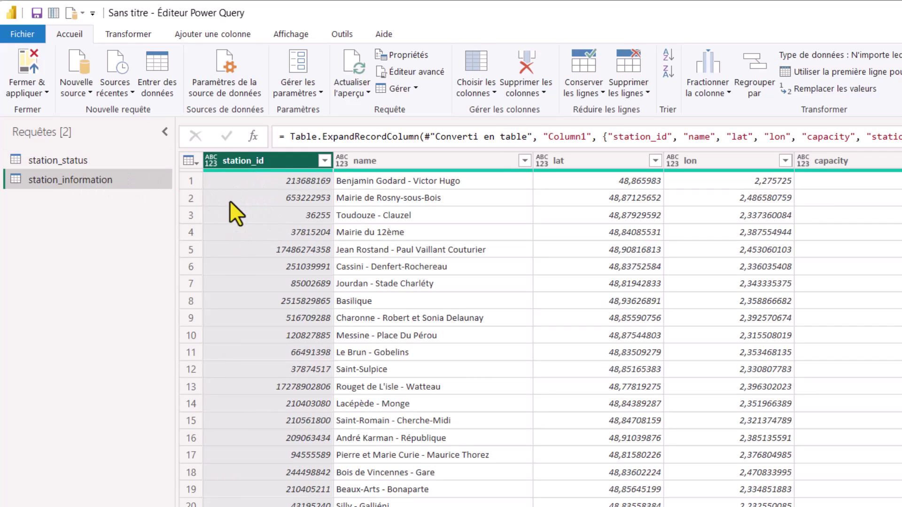
click(212, 164)
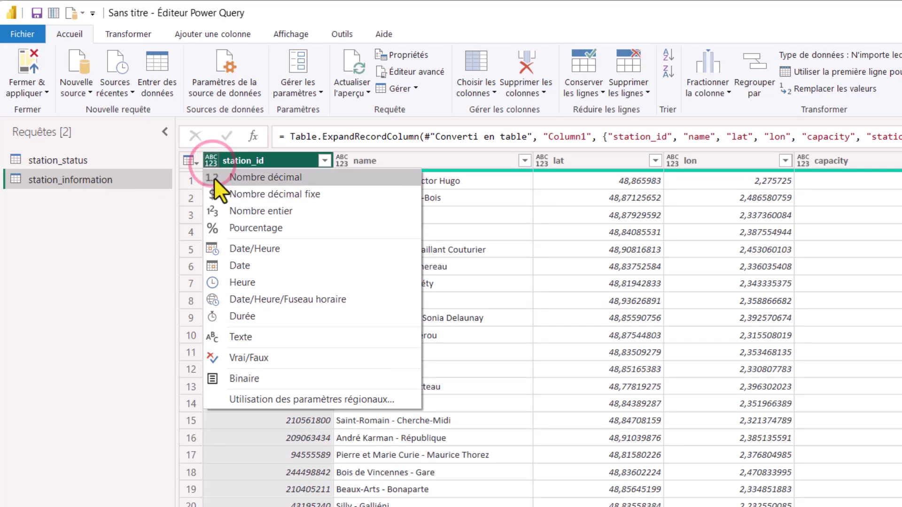
click(221, 207)
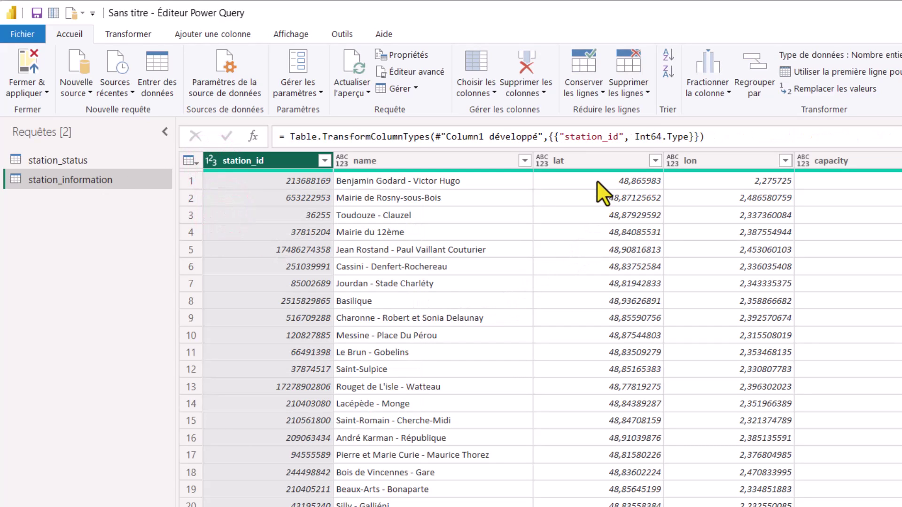
Set the data type of the lat and lon columns to decimal number (Nombre décimal).
click(591, 164)
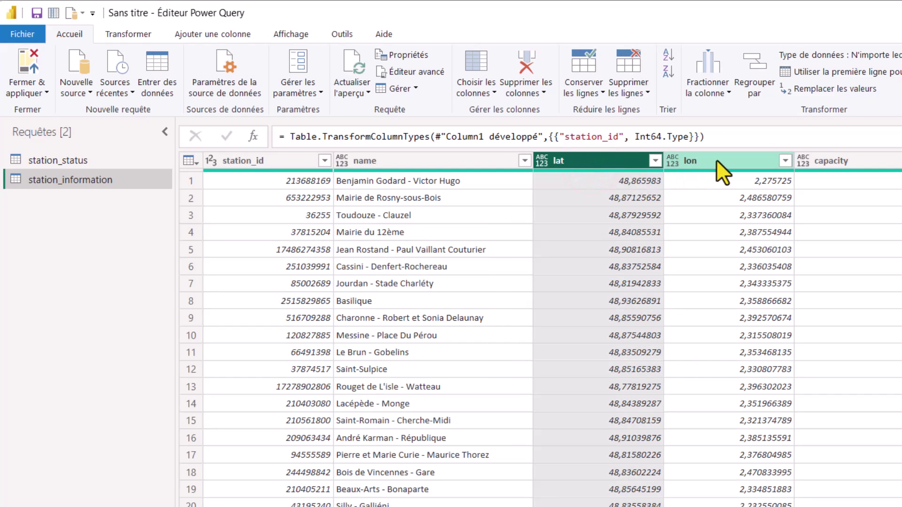
click(716, 160)
click(616, 157)
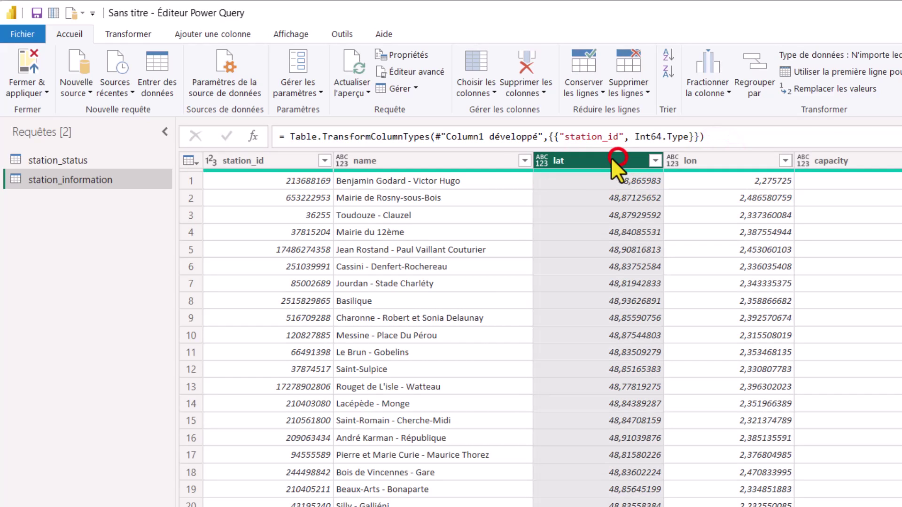
click(543, 162)
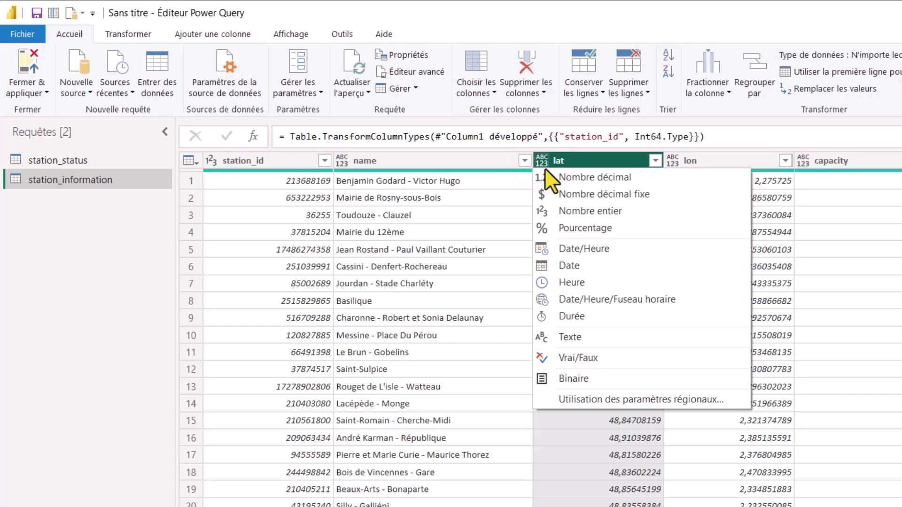
click(546, 179)
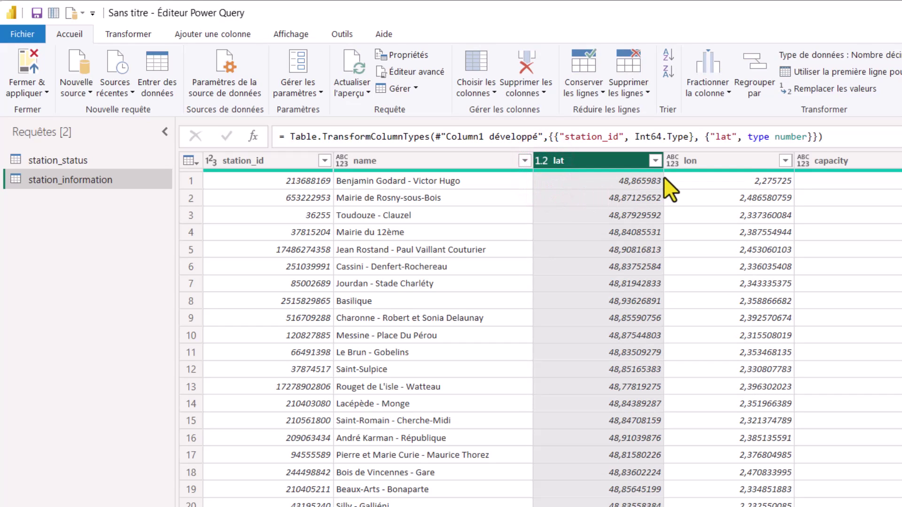
click(672, 162)
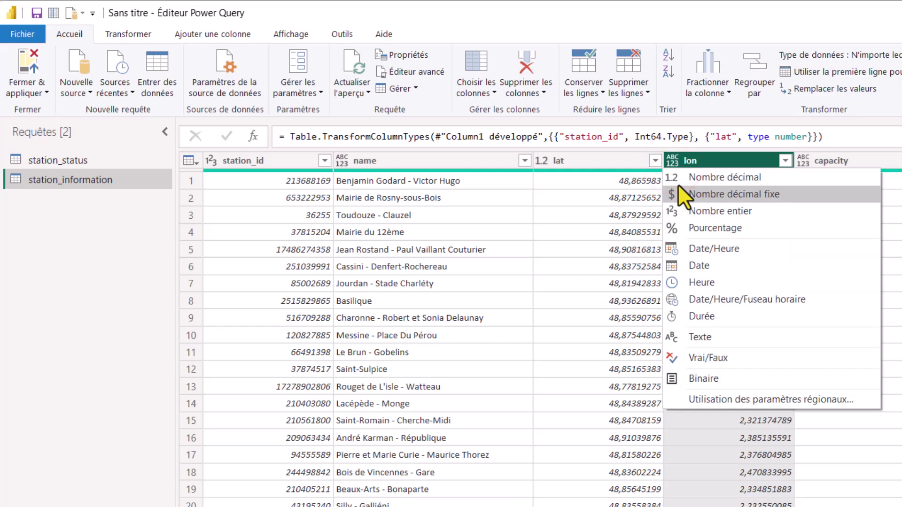
click(680, 179)
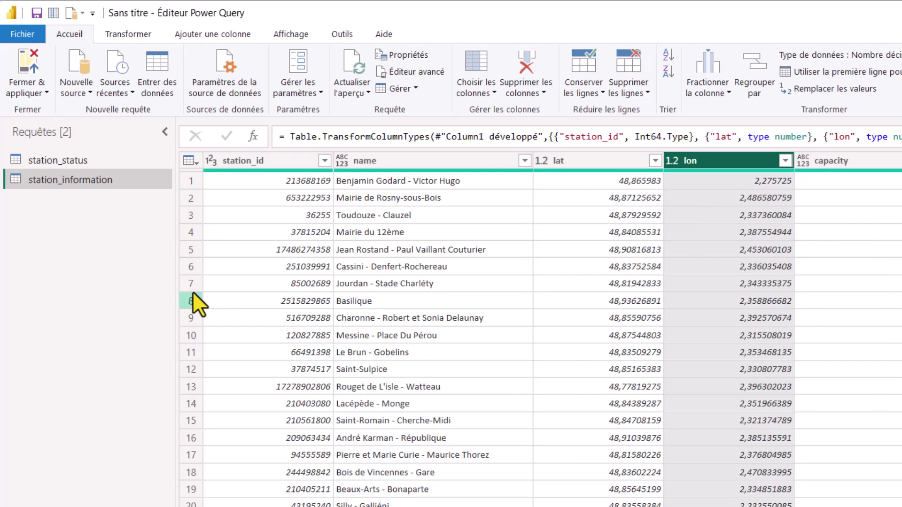
Select the station_status query, then close the Power Query Editor and apply the changes to load both tables.
click(100, 160)
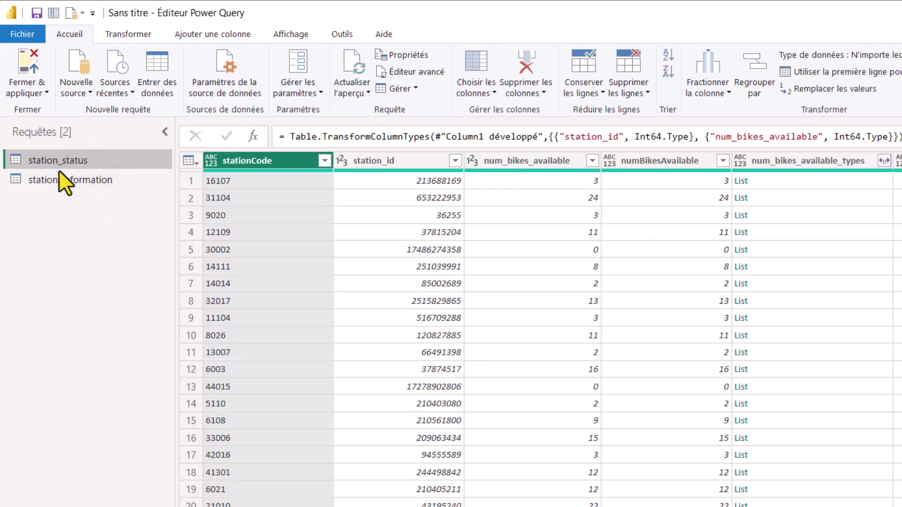
click(35, 91)
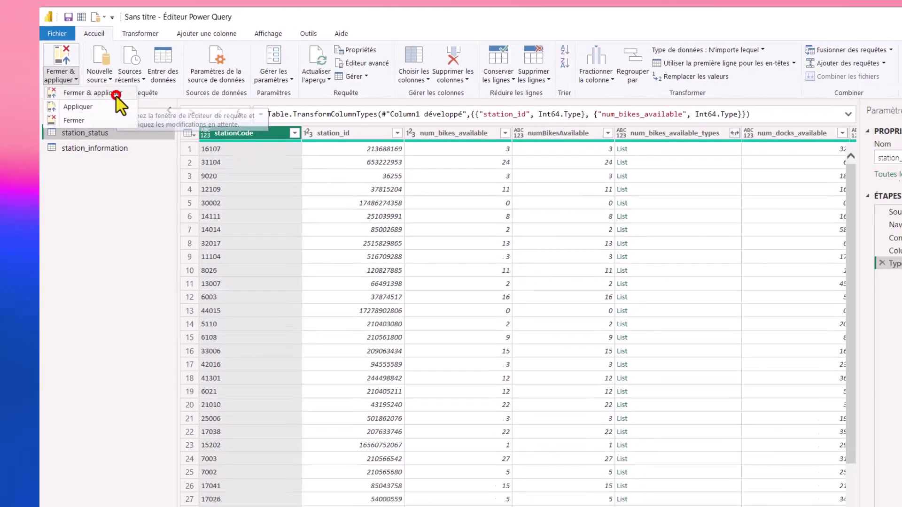
click(97, 114)
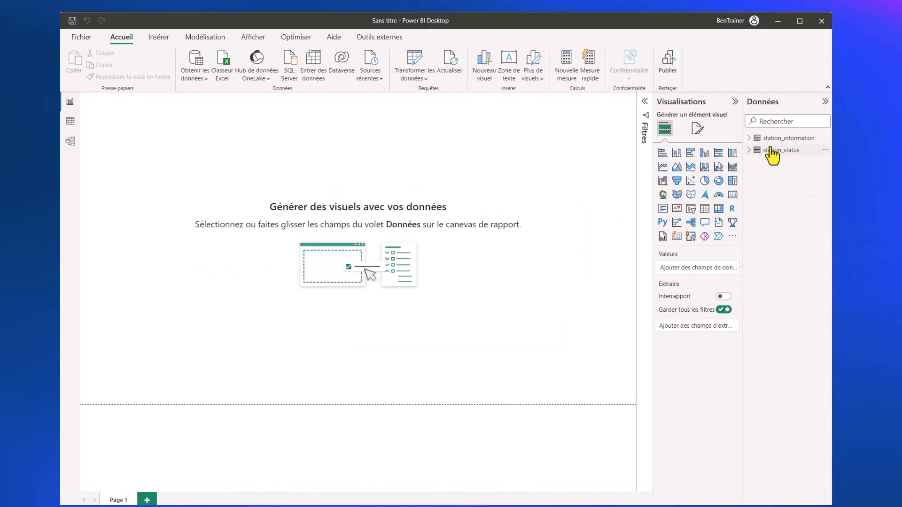
Expand the station_information and station_status tables in the report's field list and widen the list to fit the field names.
click(778, 167)
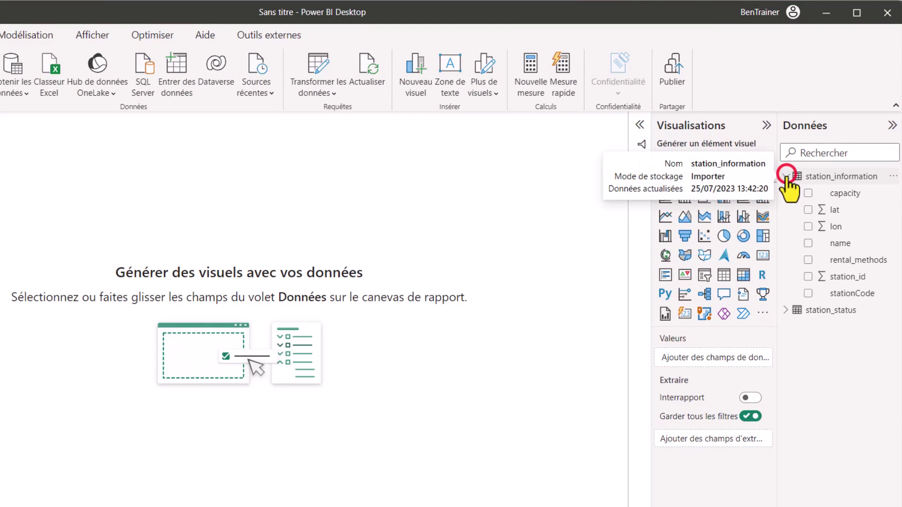
click(787, 310)
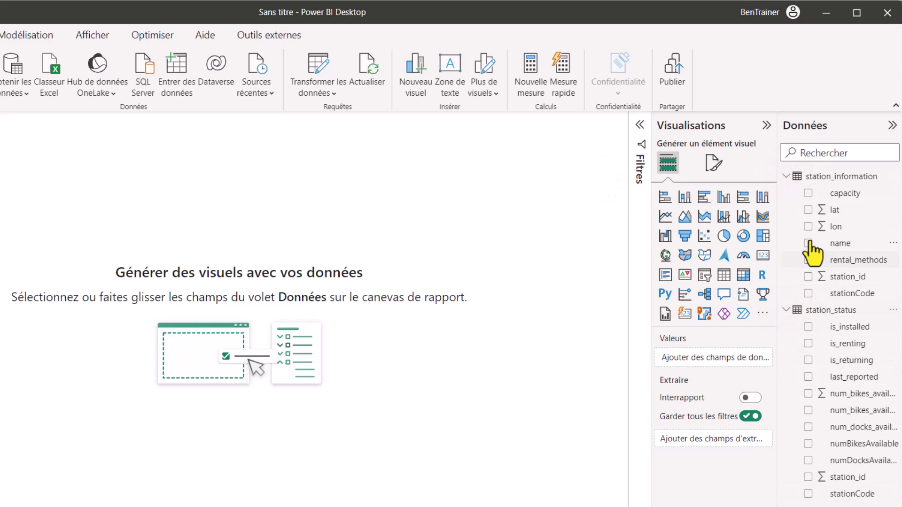
drag(778, 210, 745, 216)
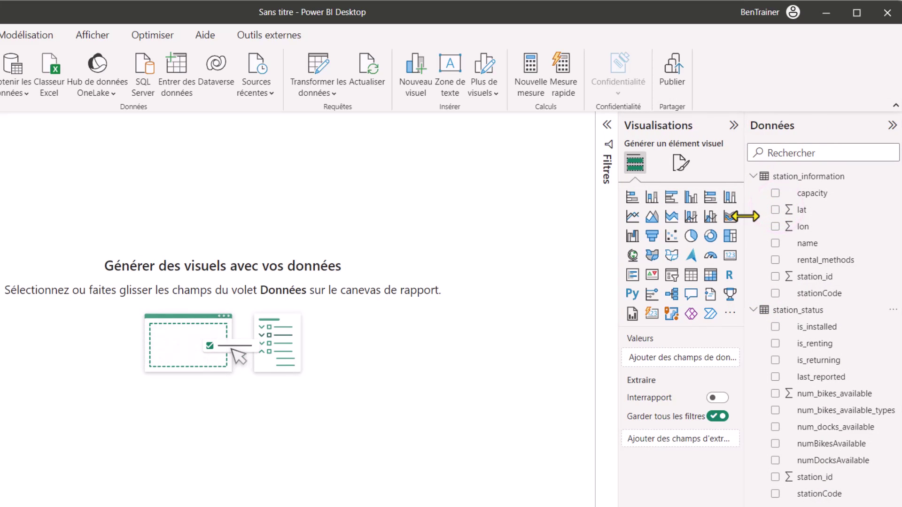
Add a map visual to the report page with lat as its latitude and lon as its longitude.
click(633, 255)
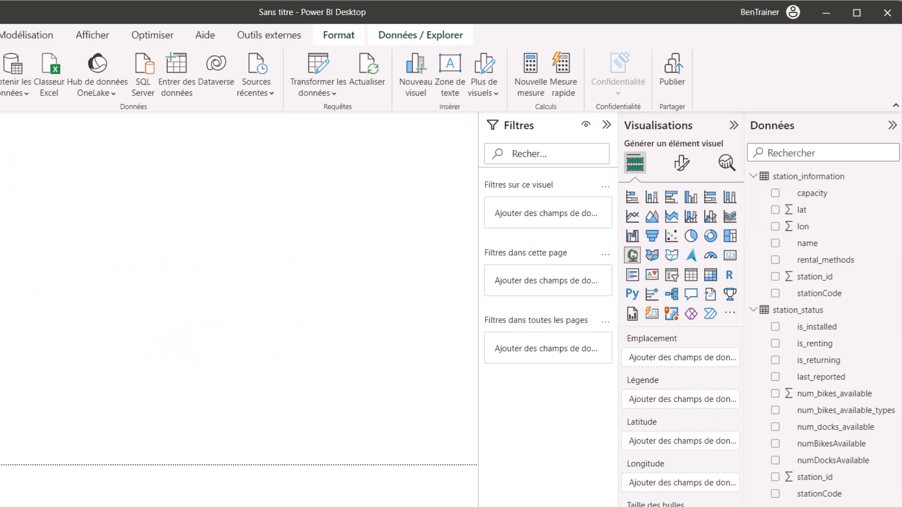
click(607, 124)
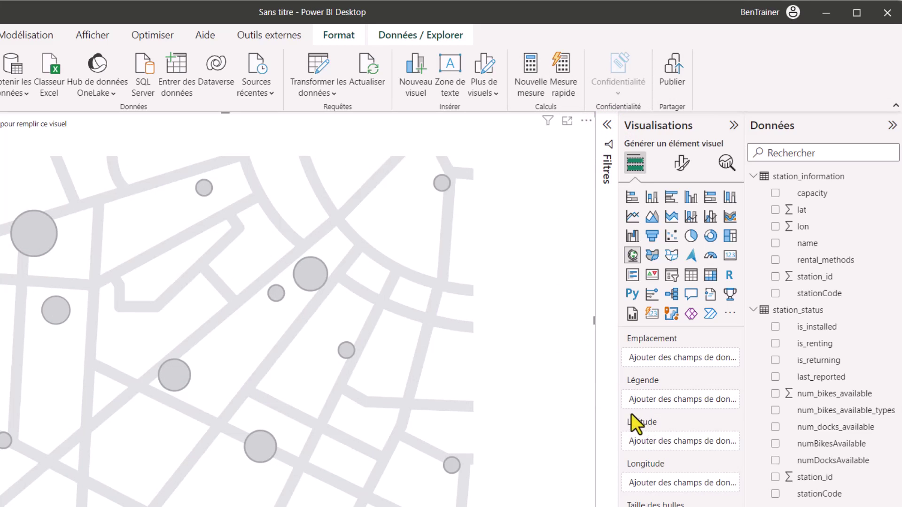
drag(804, 209, 678, 441)
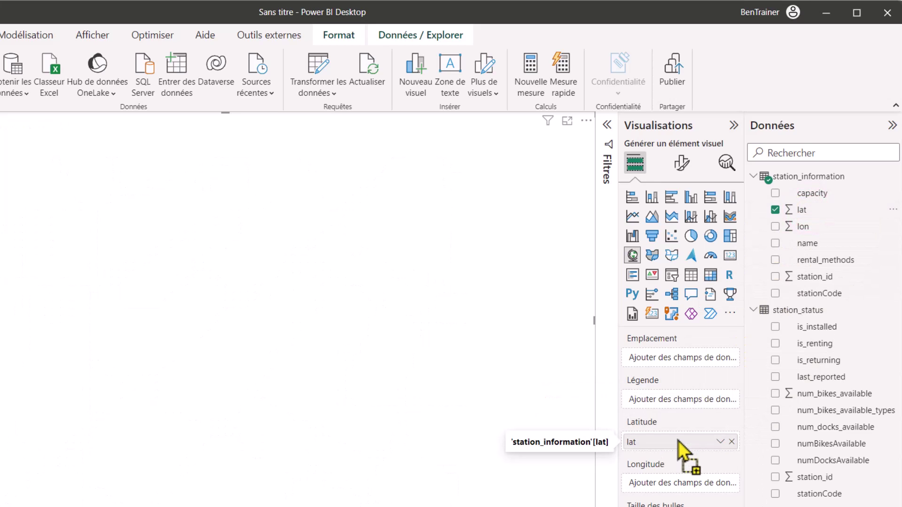
mouse_move(803, 226)
mouse_down()
mouse_move(705, 472)
mouse_move(685, 489)
mouse_up()
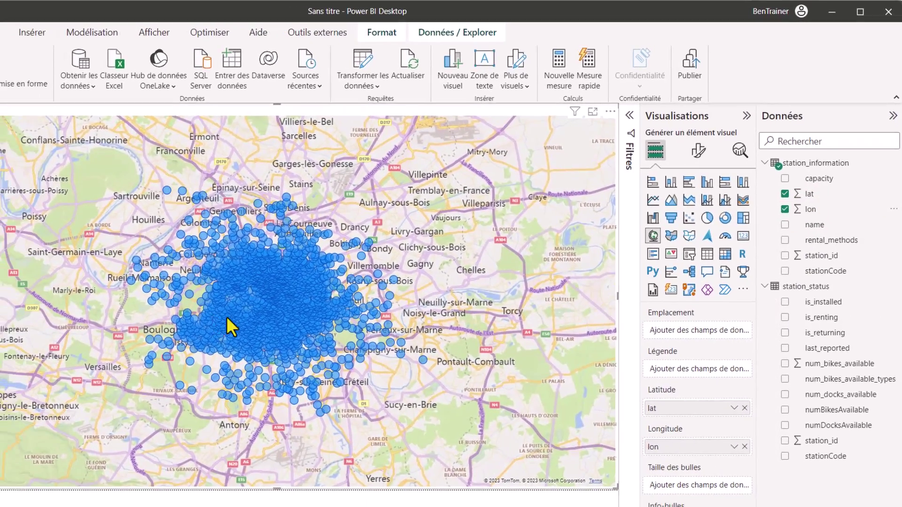
Open the conditional formatting settings for the default colour of the map's bubbles.
scroll(284, 327, up, 1)
scroll(300, 312, up, 2)
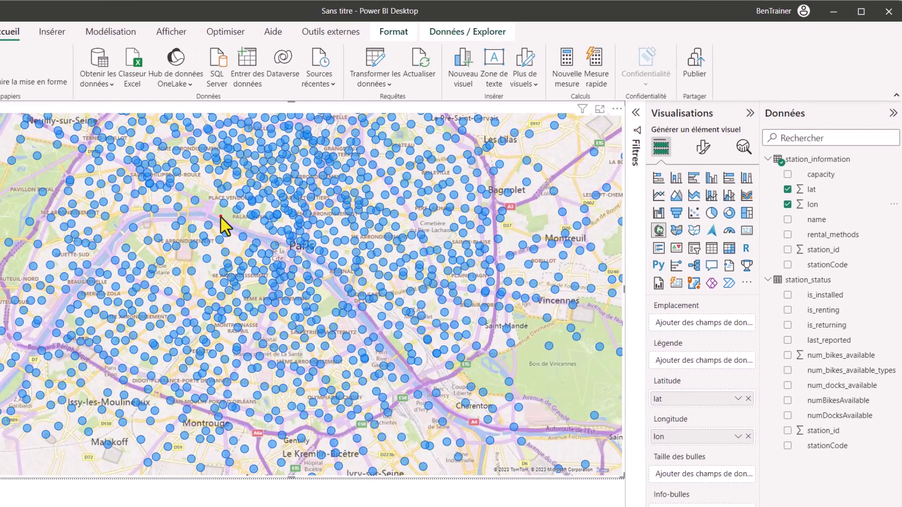
drag(219, 216, 224, 277)
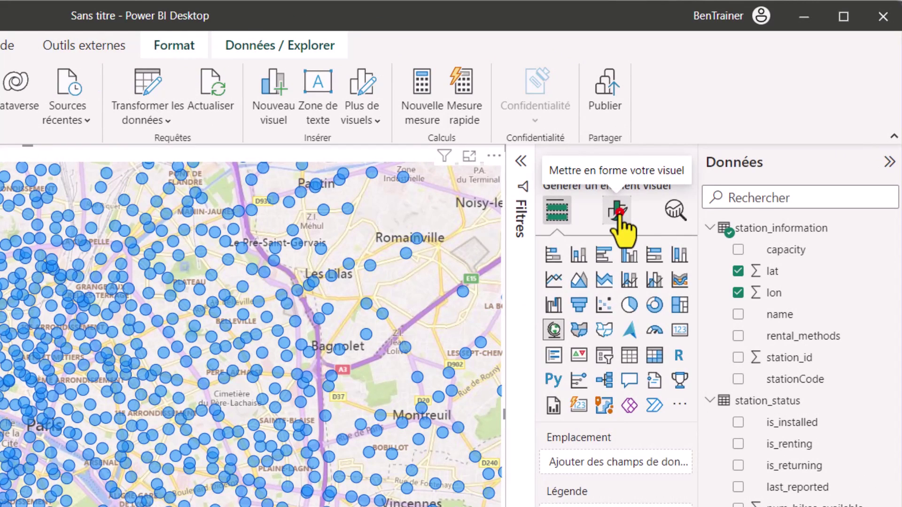
click(617, 213)
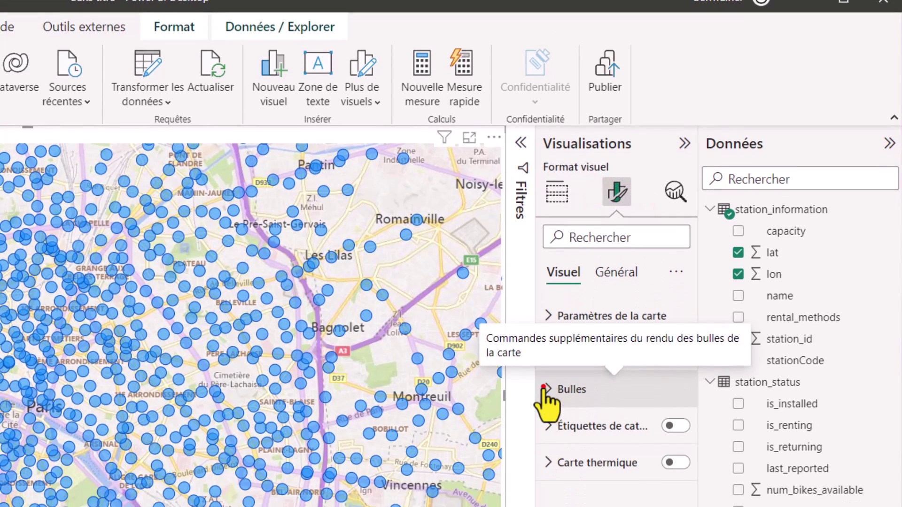
click(547, 408)
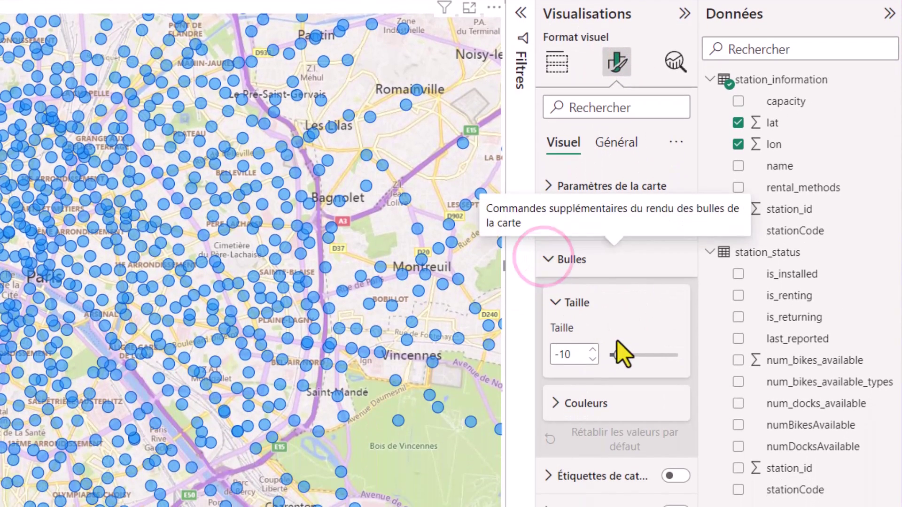
click(559, 408)
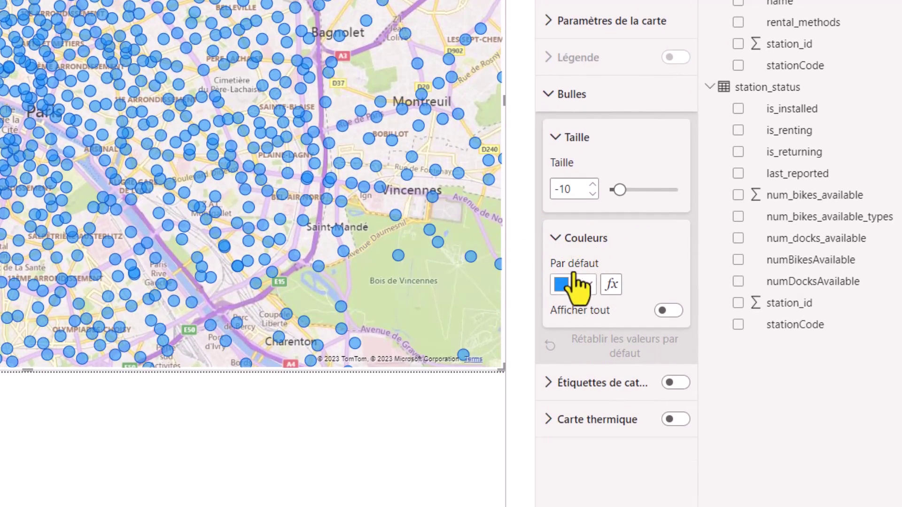
click(611, 285)
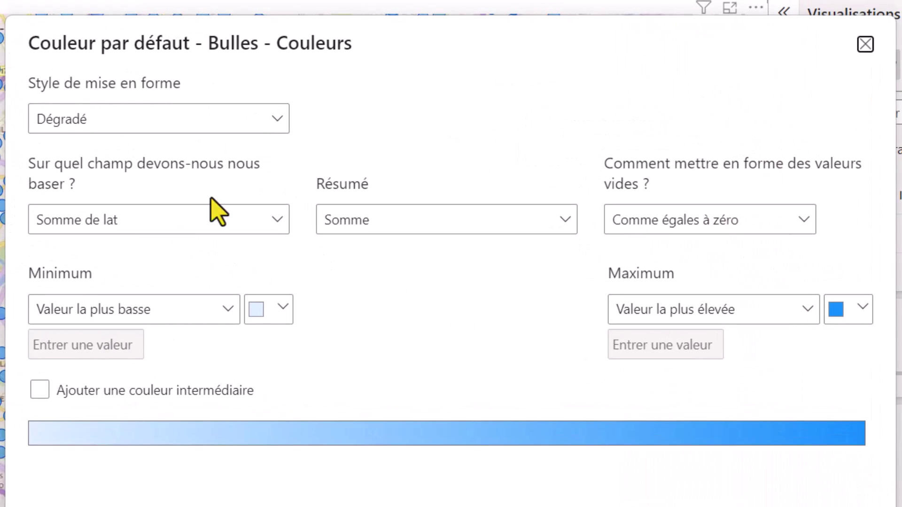
Set the formatting style to Règles and base it on the num_bikes_available field of station_status.
click(137, 117)
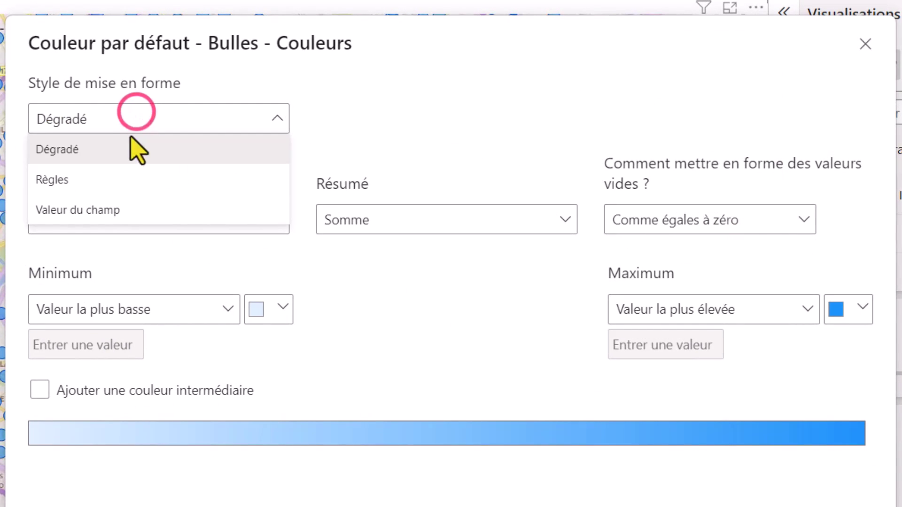
click(42, 181)
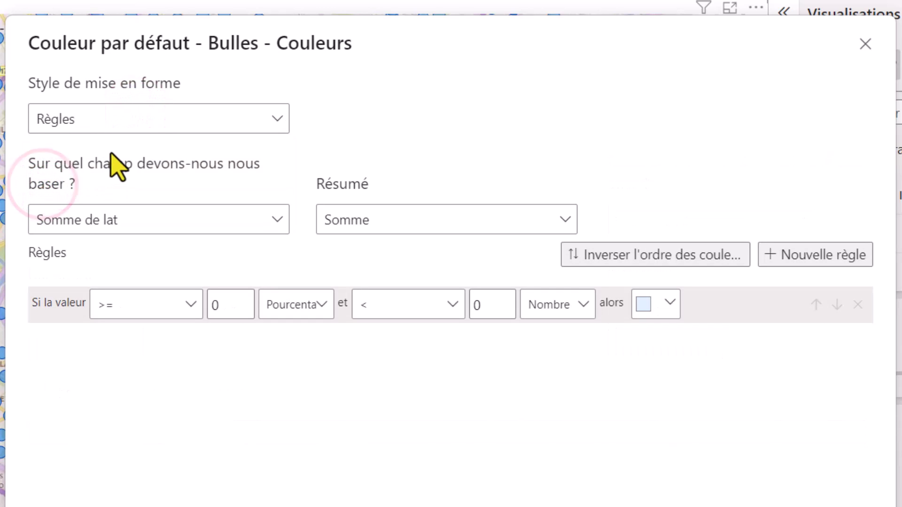
click(264, 221)
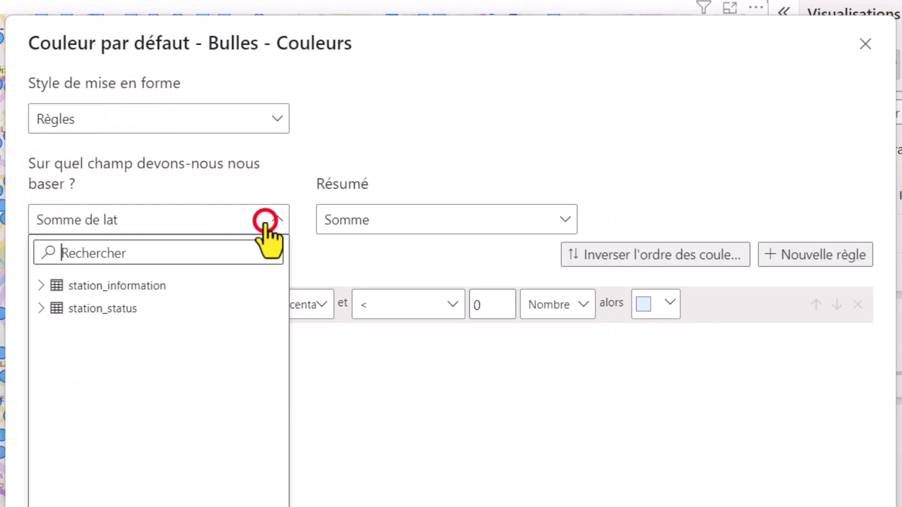
click(40, 308)
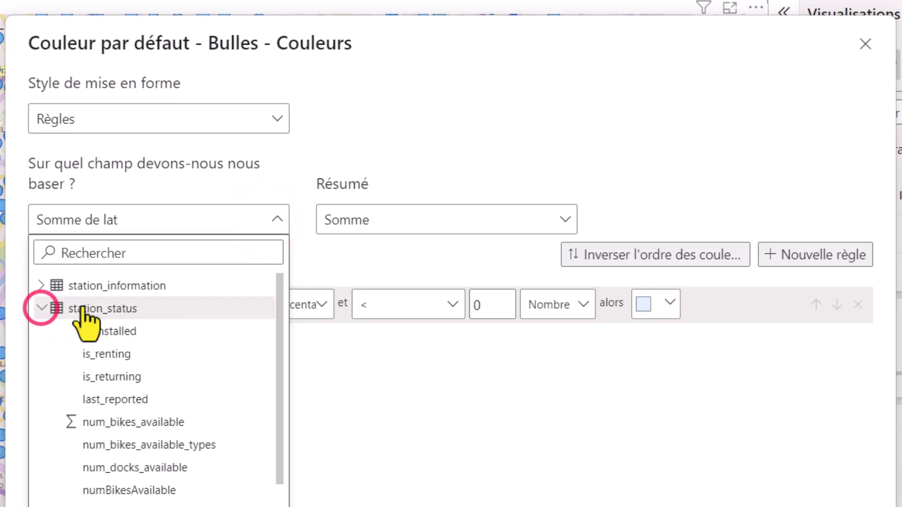
scroll(244, 338, down, 1)
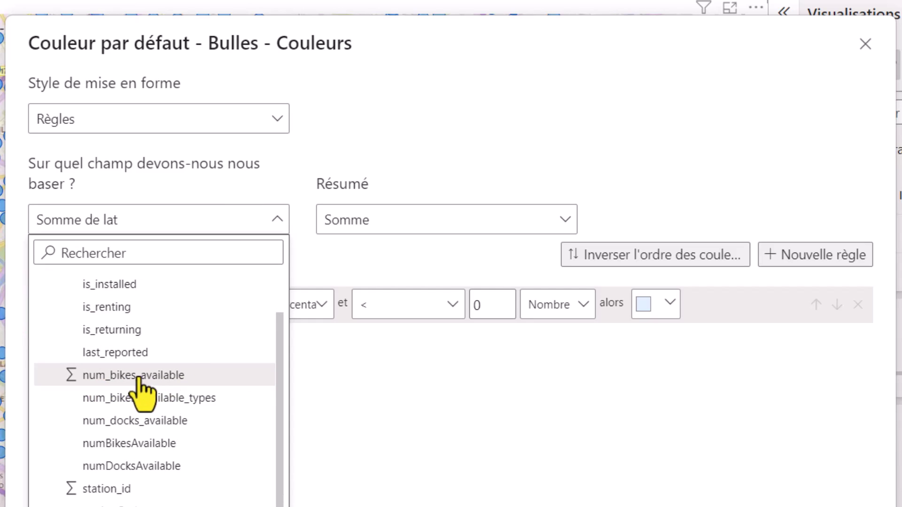
click(200, 376)
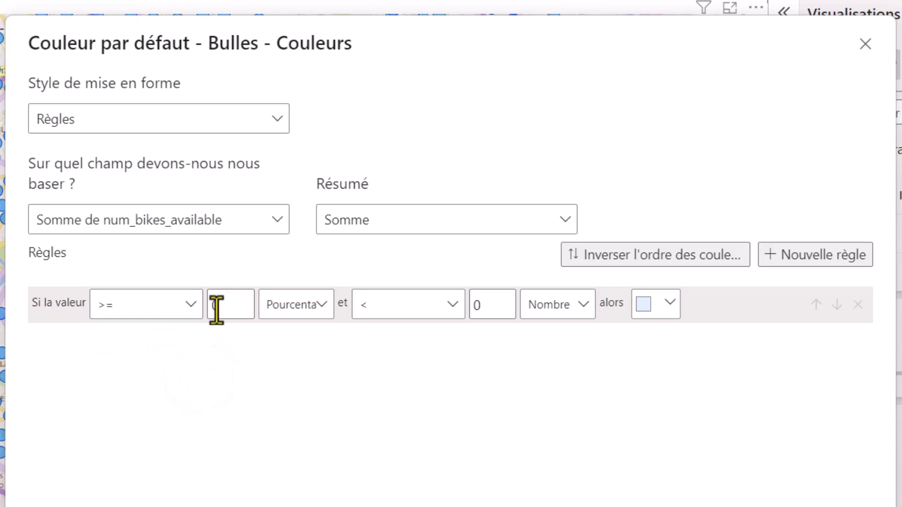
Define the first rule as value > 5 Nombre and < Max Nombre.
click(236, 304)
text(5)
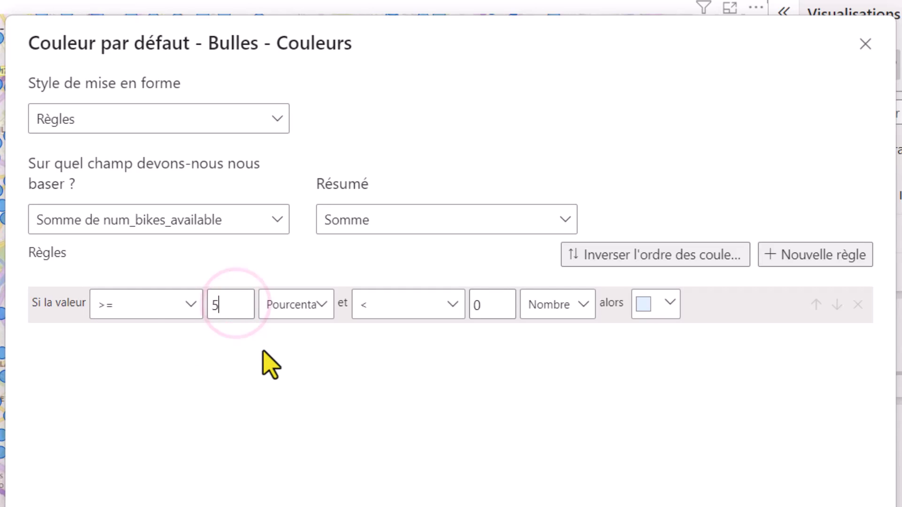
click(159, 306)
click(128, 337)
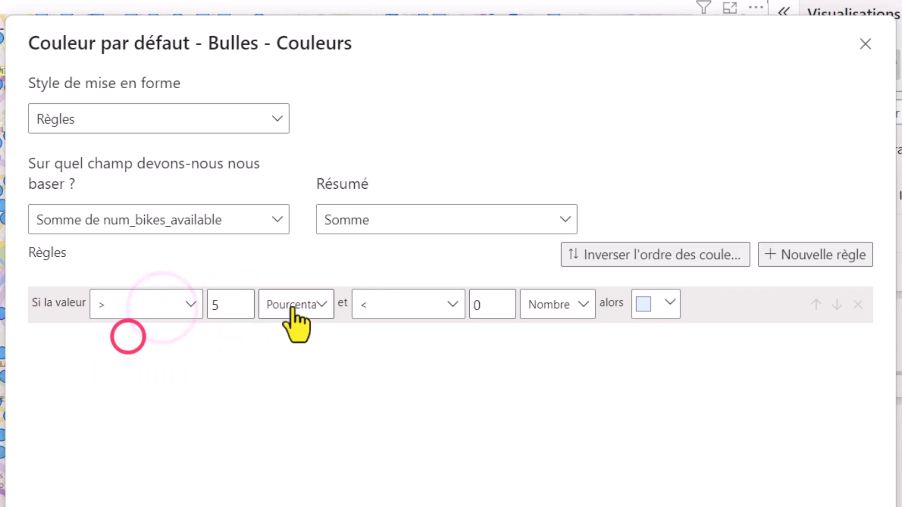
click(320, 305)
click(290, 336)
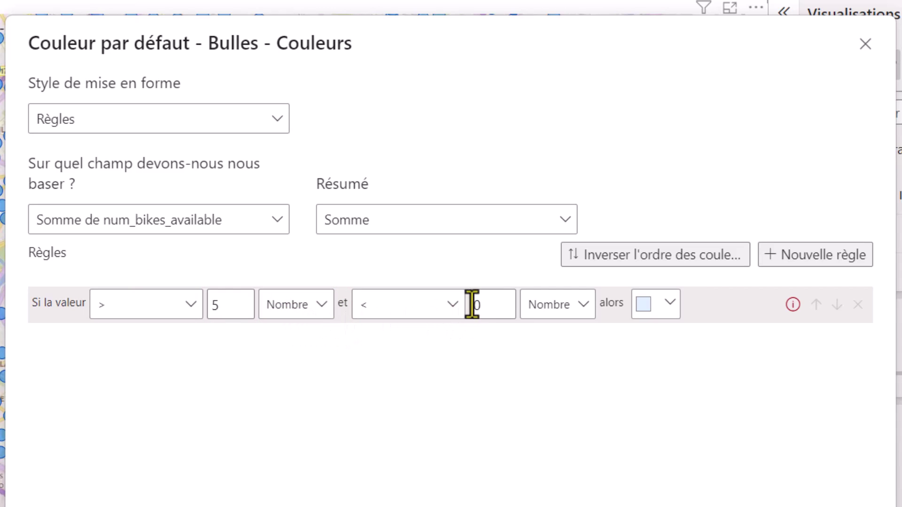
click(489, 305)
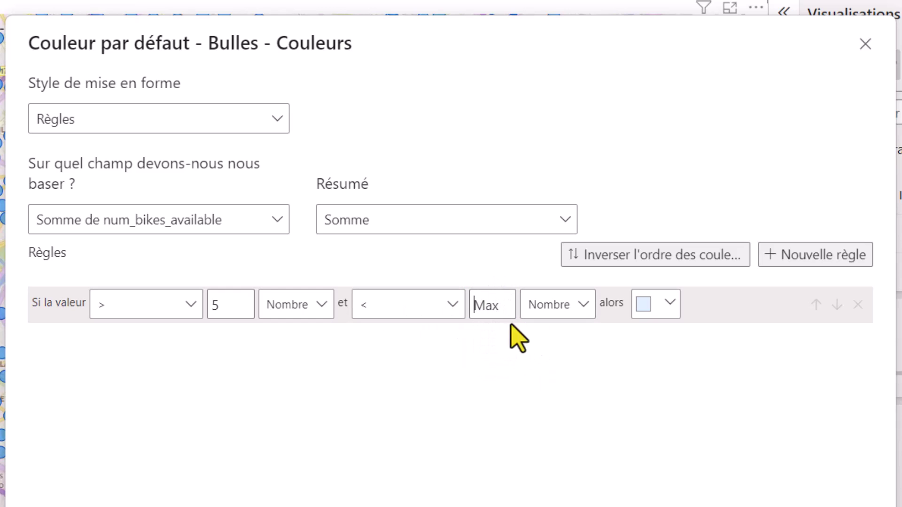
Give the first rule a custom light green colour and apply the conditional formatting to the map.
click(660, 309)
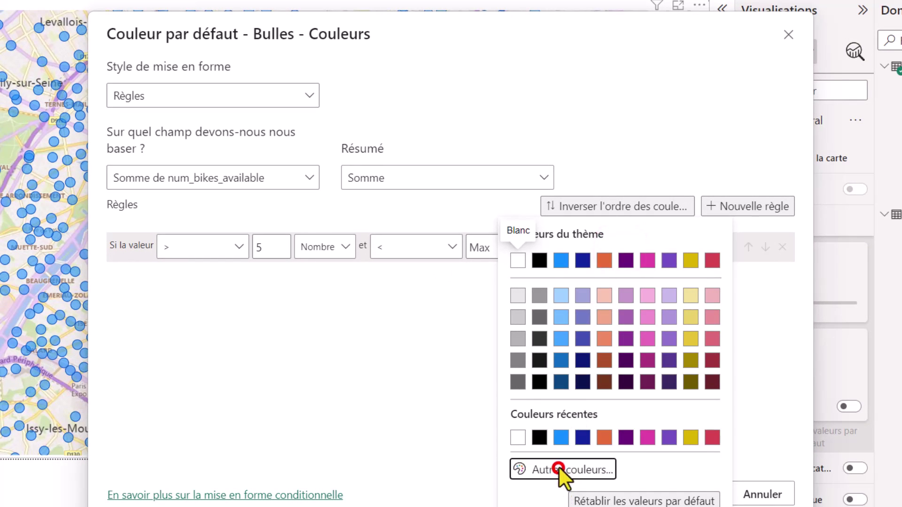
click(559, 467)
click(583, 418)
click(621, 243)
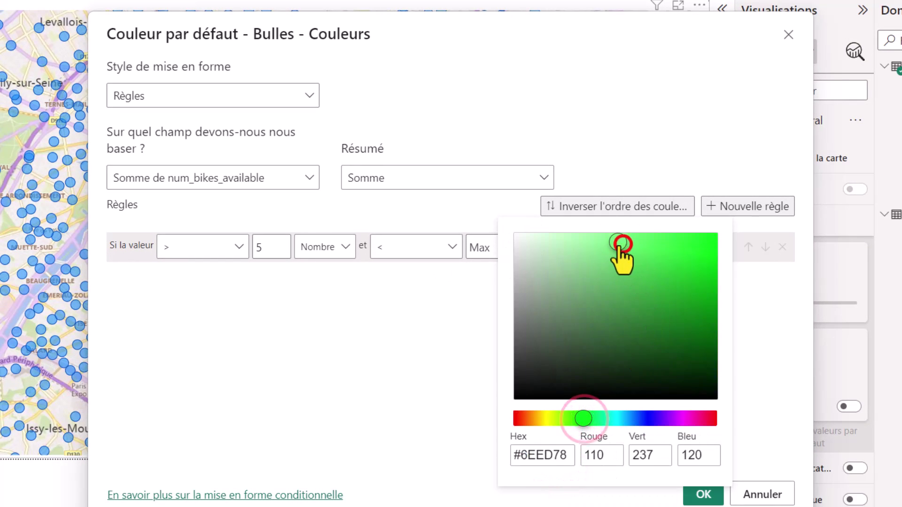
mouse_move(621, 243)
mouse_down()
mouse_move(579, 267)
mouse_move(615, 259)
mouse_up()
click(382, 318)
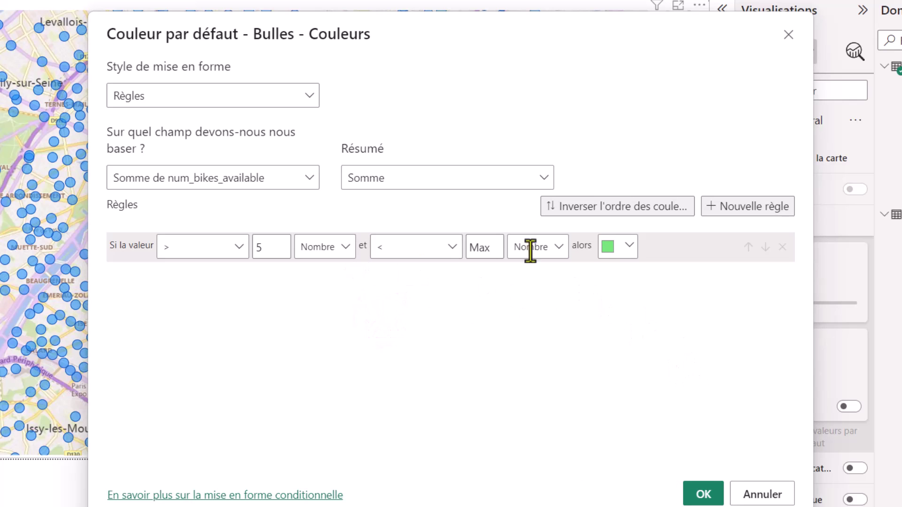
click(699, 492)
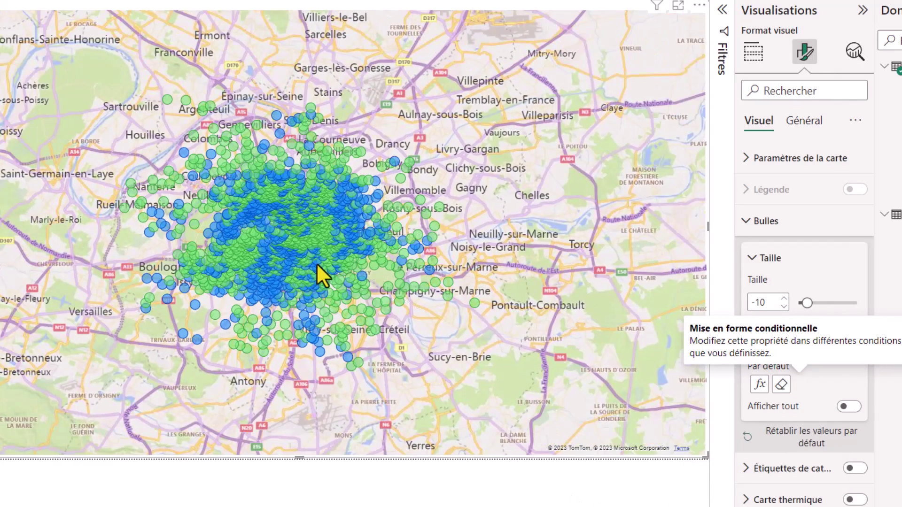
Reopen the bubble colour rules and add a second rule for values > 0 Nombre and < 5 Nombre.
scroll(309, 259, up, 6)
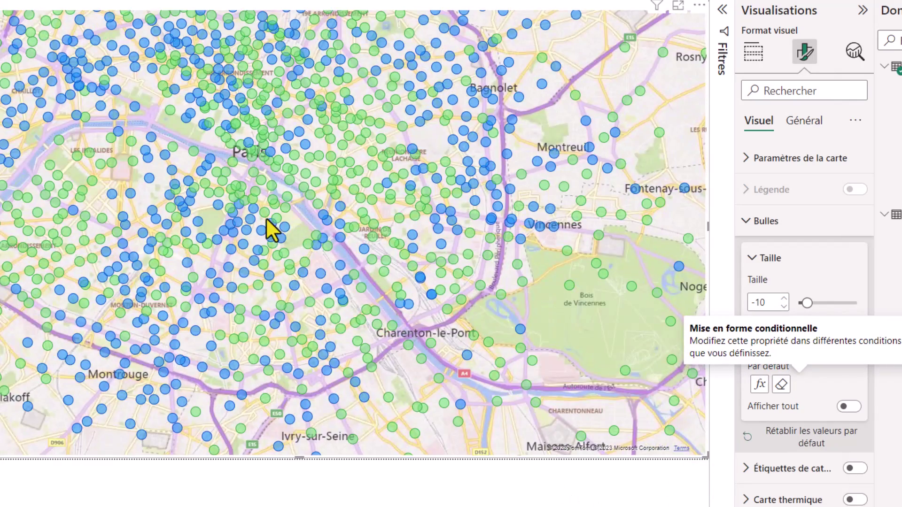
drag(266, 217, 332, 295)
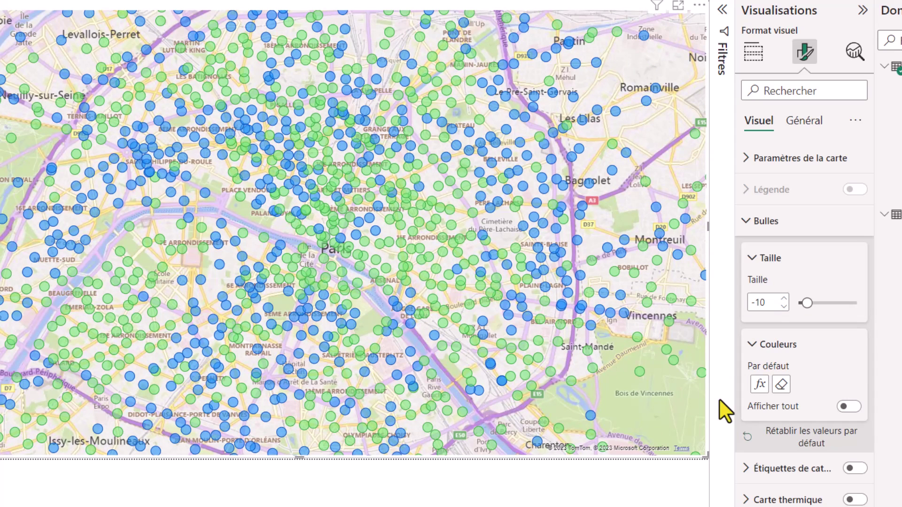
click(759, 385)
click(745, 207)
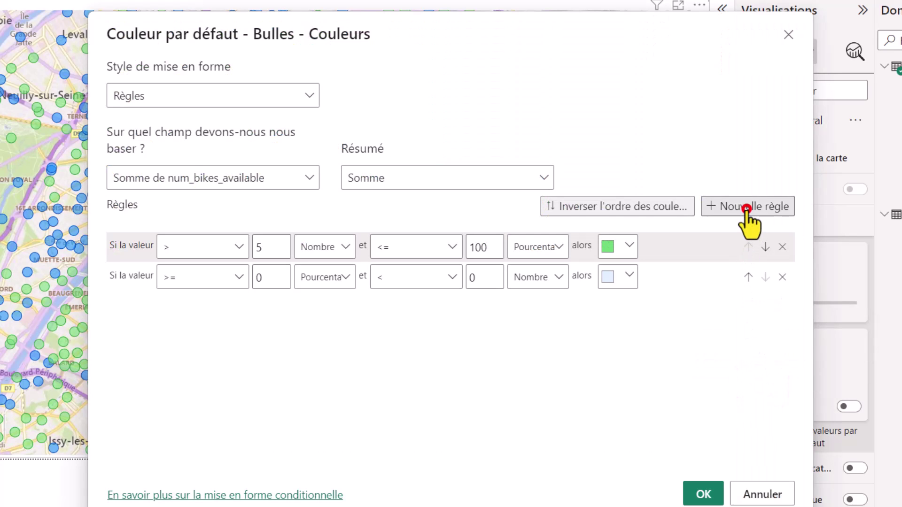
click(199, 276)
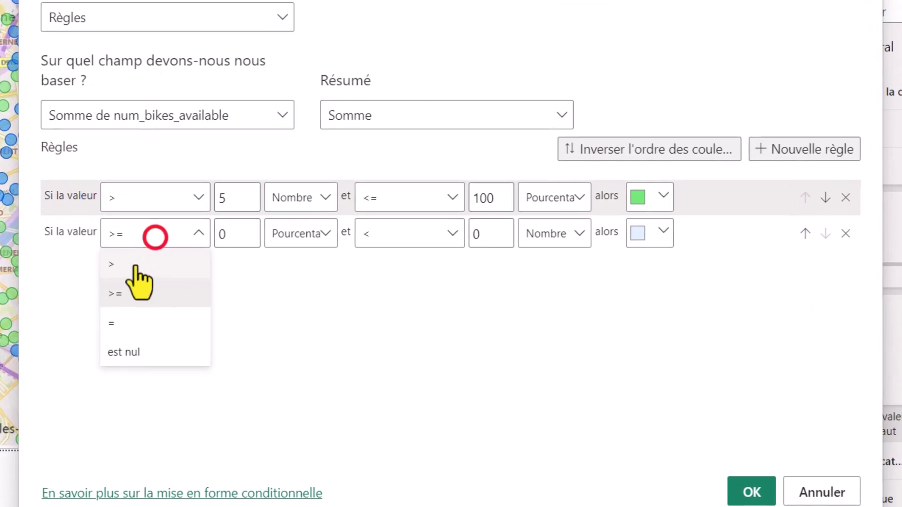
click(176, 299)
click(316, 263)
click(289, 256)
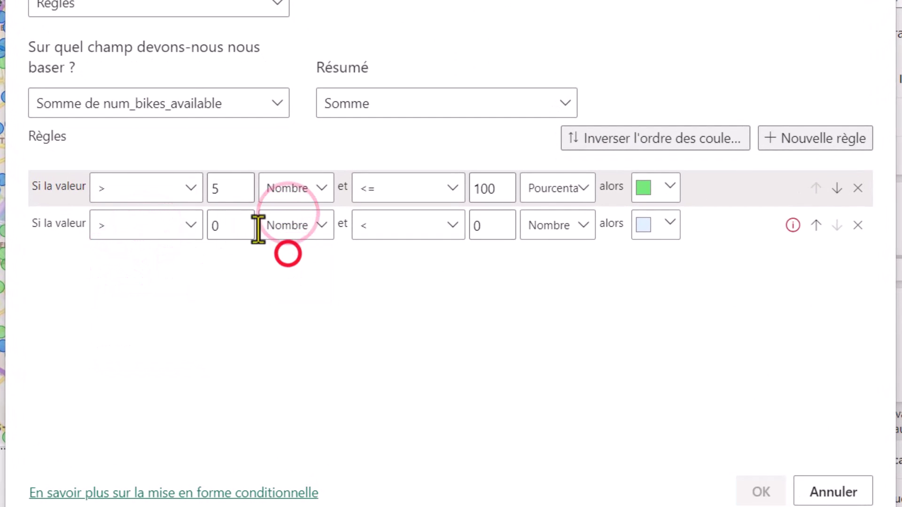
double_click(492, 219)
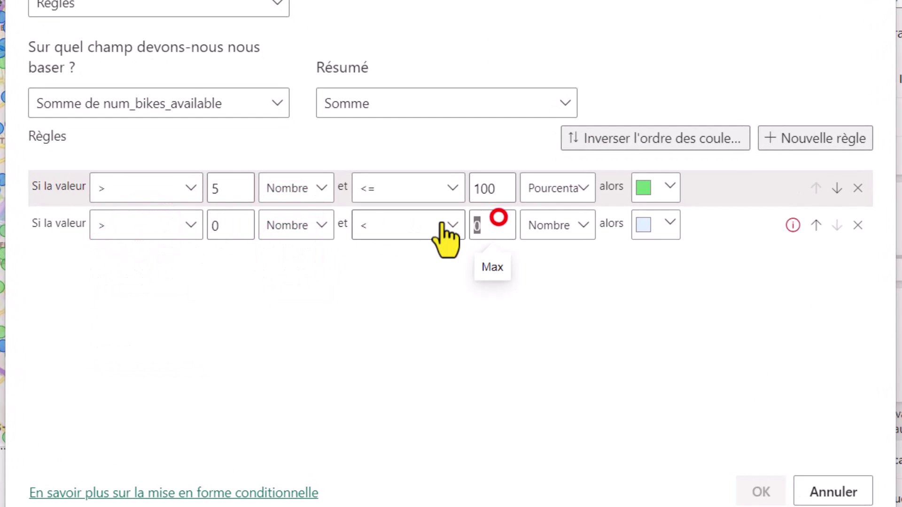
text(5)
click(584, 226)
click(564, 258)
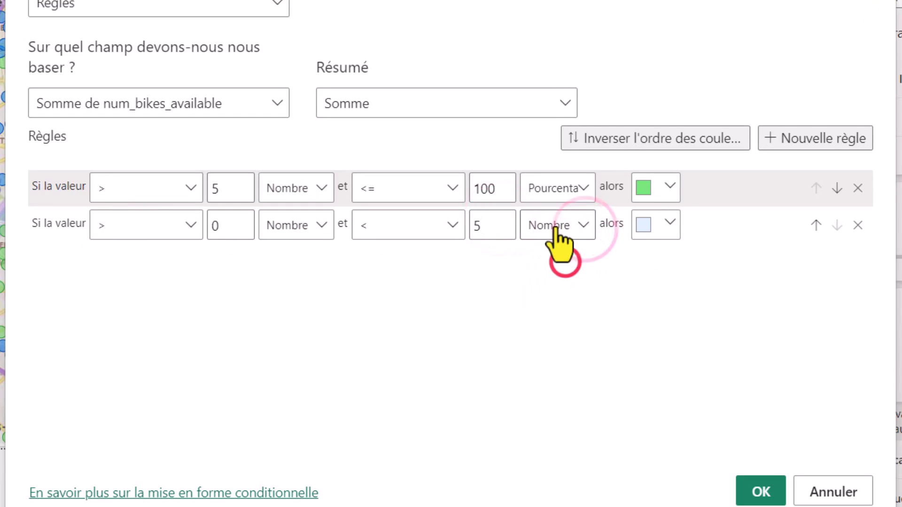
Give the second rule a custom light yellow colour.
click(642, 224)
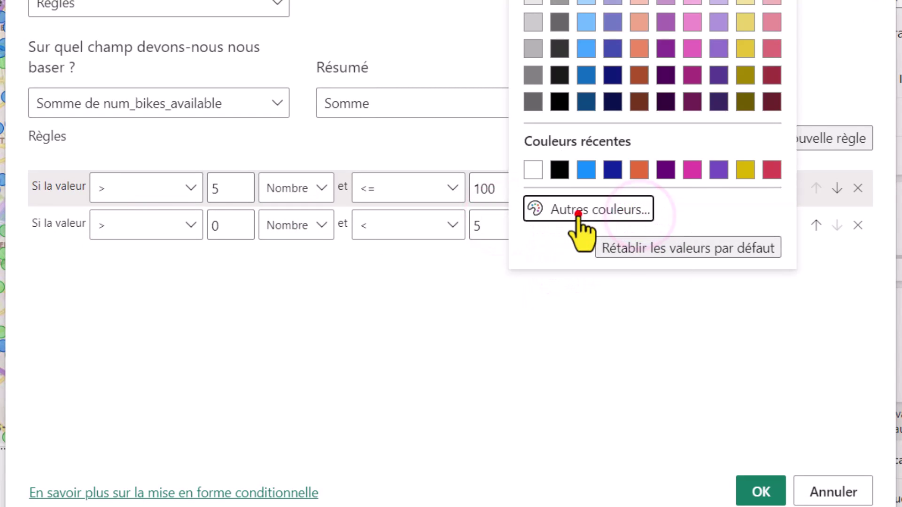
click(580, 214)
click(574, 145)
click(660, 56)
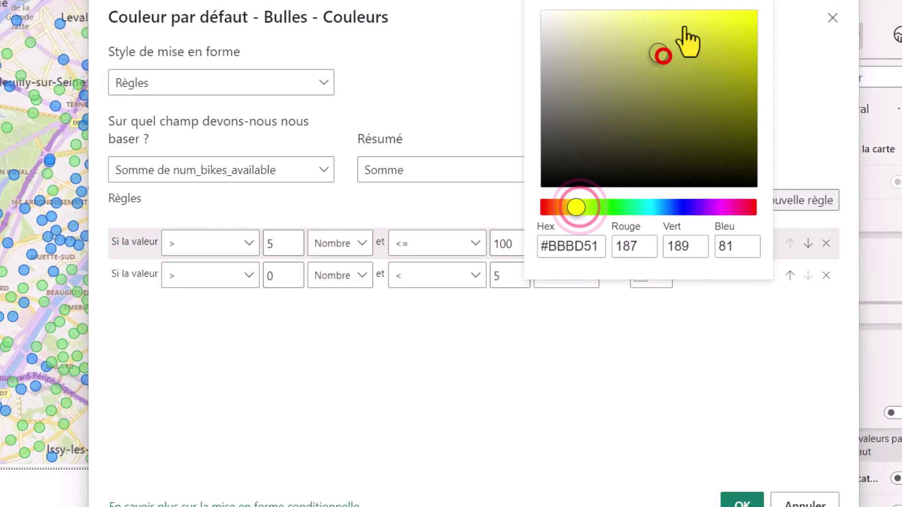
click(684, 27)
click(650, 400)
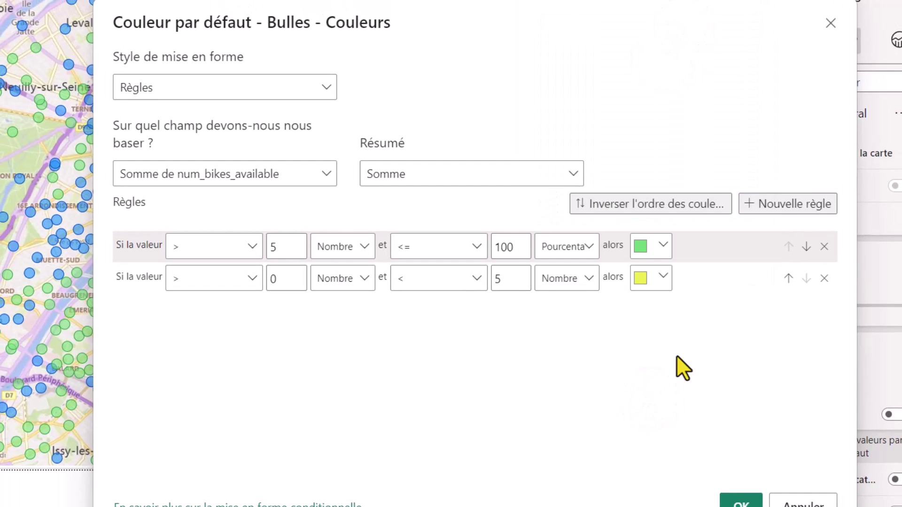
Add a third rule for values >= 0 Pourcentage and < 1 Nombre.
click(764, 203)
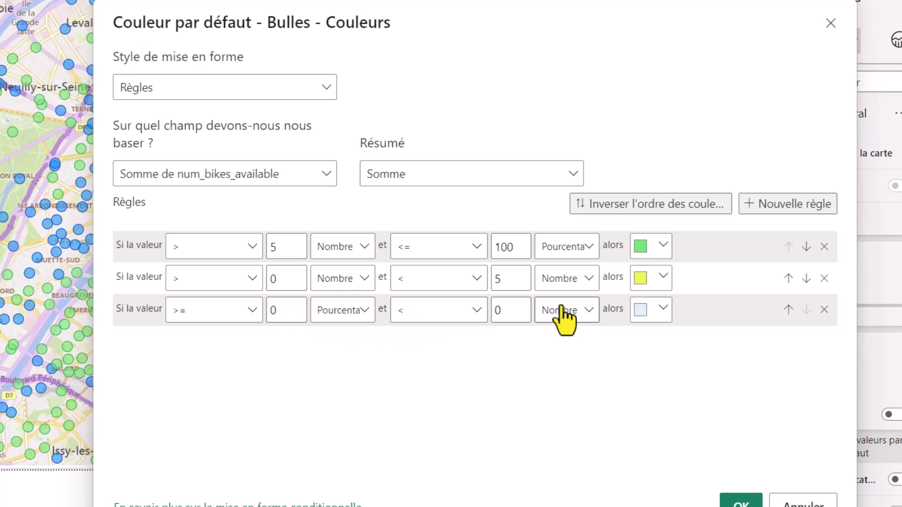
click(645, 311)
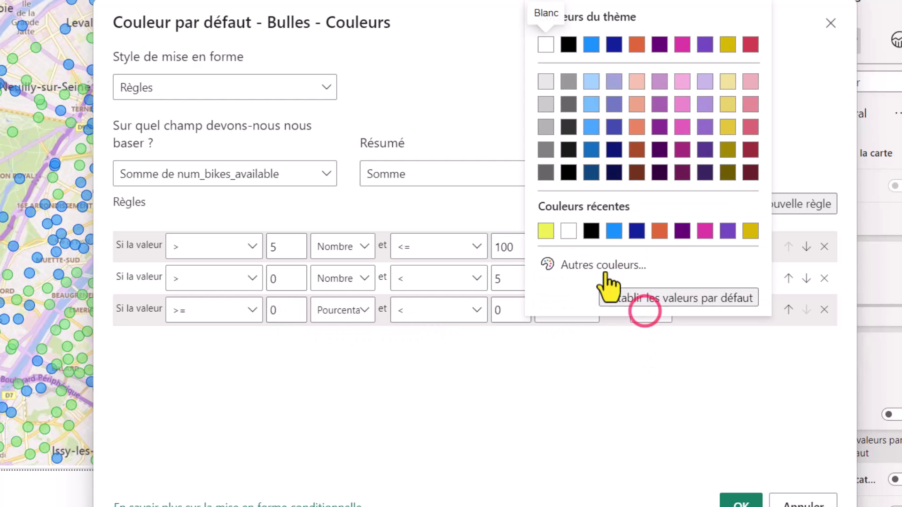
click(509, 378)
click(506, 309)
key(BackSpace)
text(1)
Give the third rule the custom red colour #E65B5B.
click(645, 310)
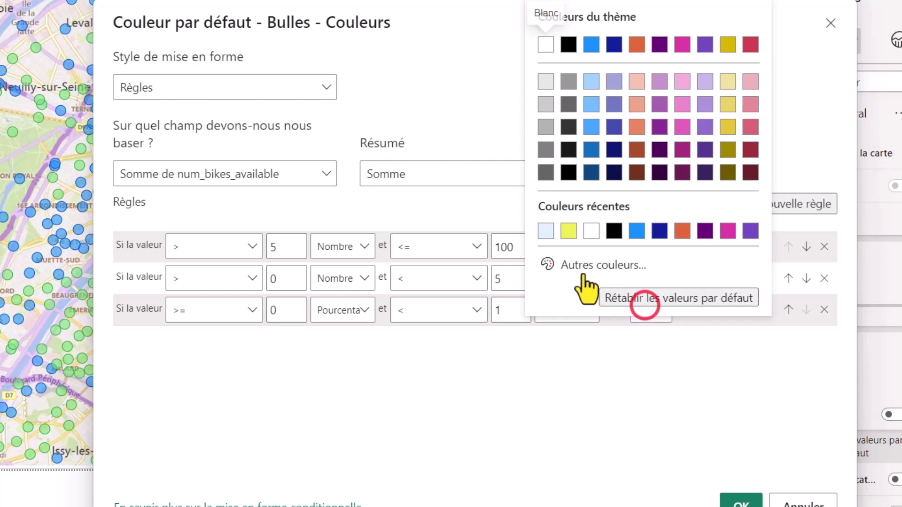
click(582, 267)
drag(665, 211, 523, 211)
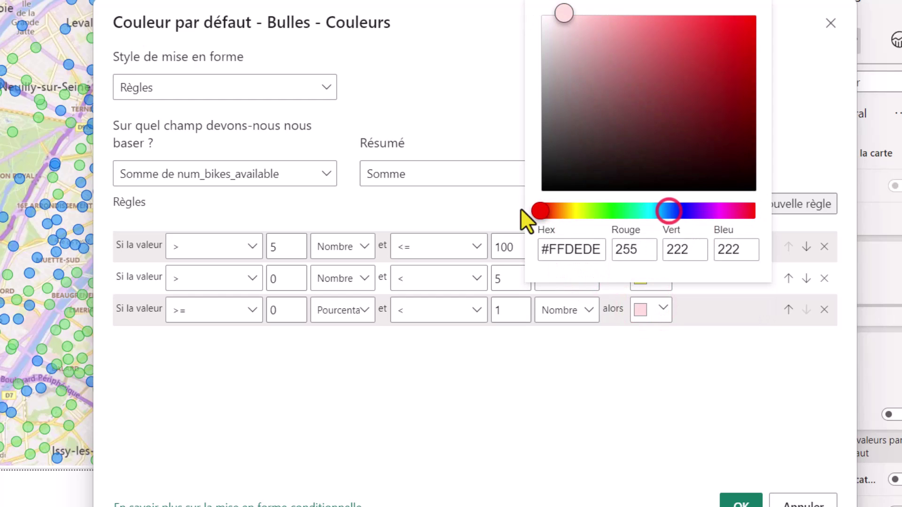
drag(712, 31, 667, 33)
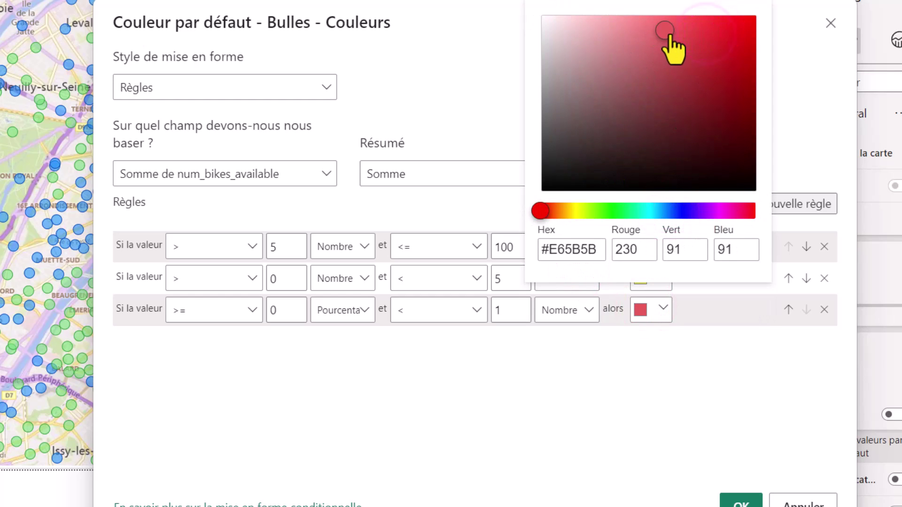
Apply the three conditional colour rules to the map bubbles.
click(612, 408)
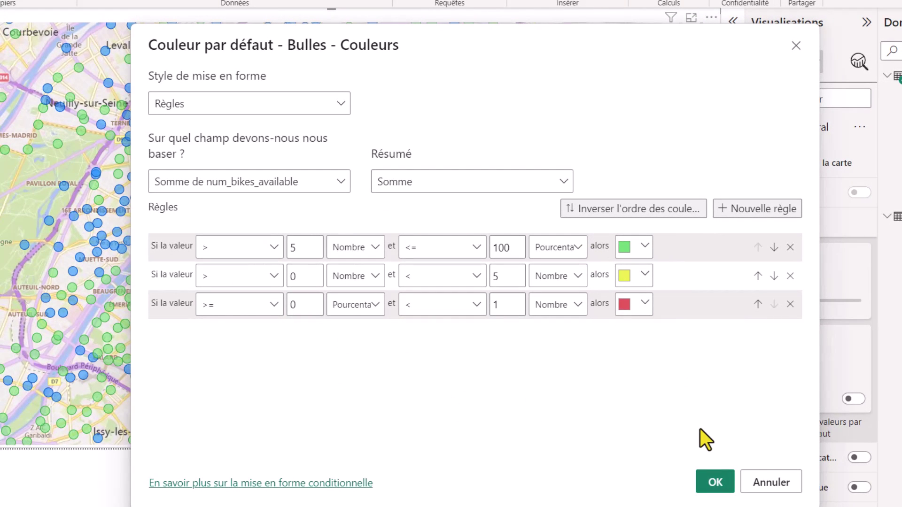
click(716, 479)
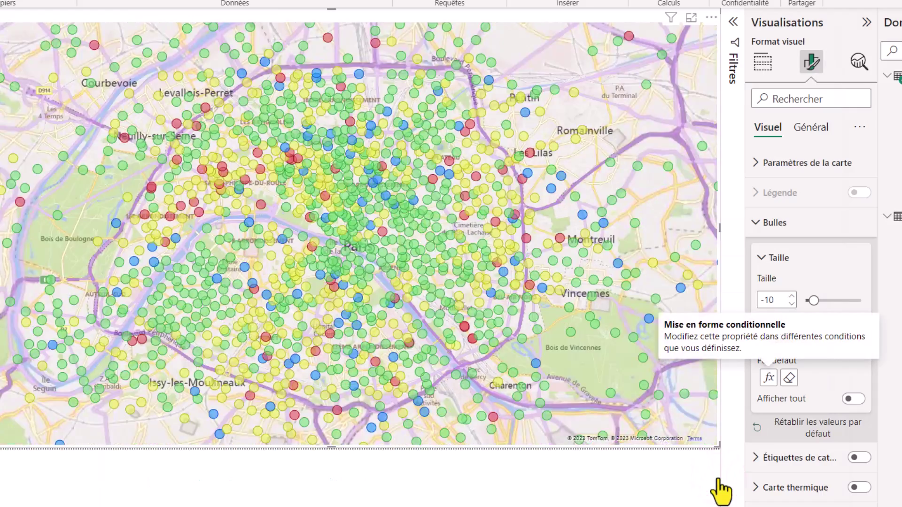
scroll(332, 268, up, 2)
scroll(336, 270, up, 4)
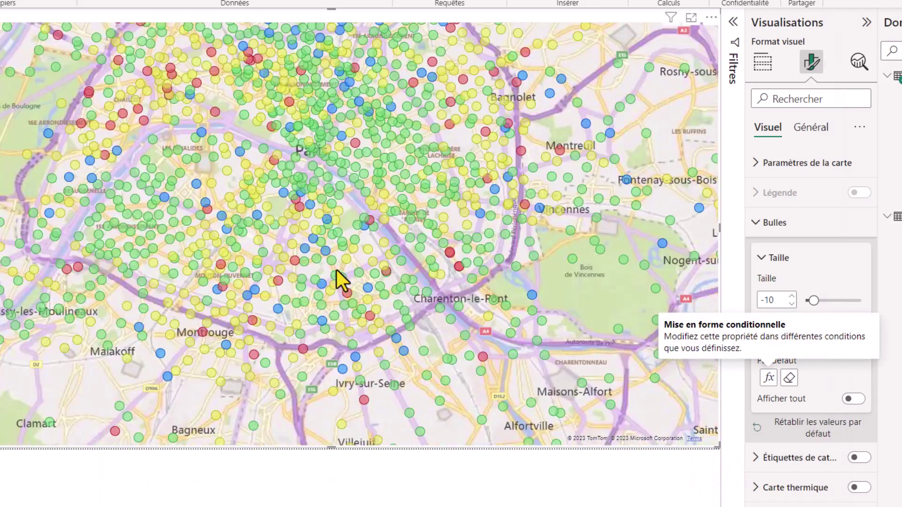
scroll(365, 281, down, 5)
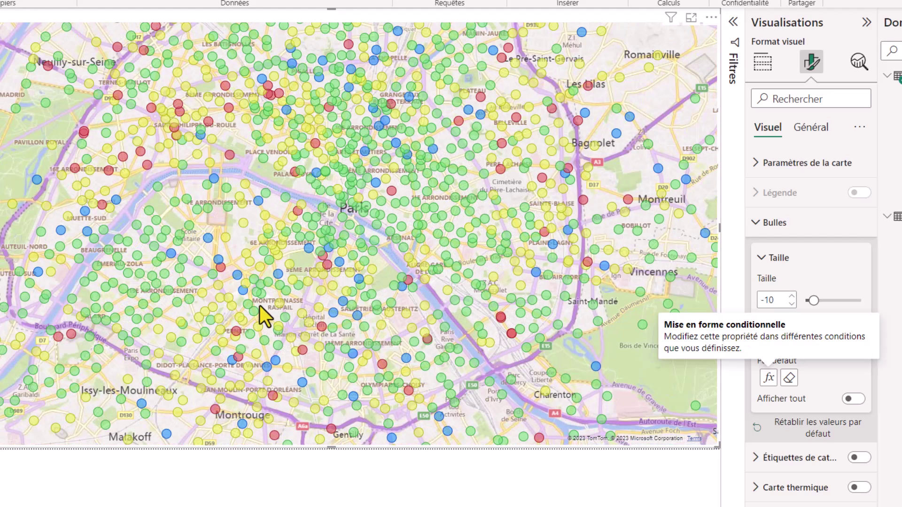
Reopen the bubble colour rules, set the first rule's lower comparison to >= and apply the change.
click(769, 378)
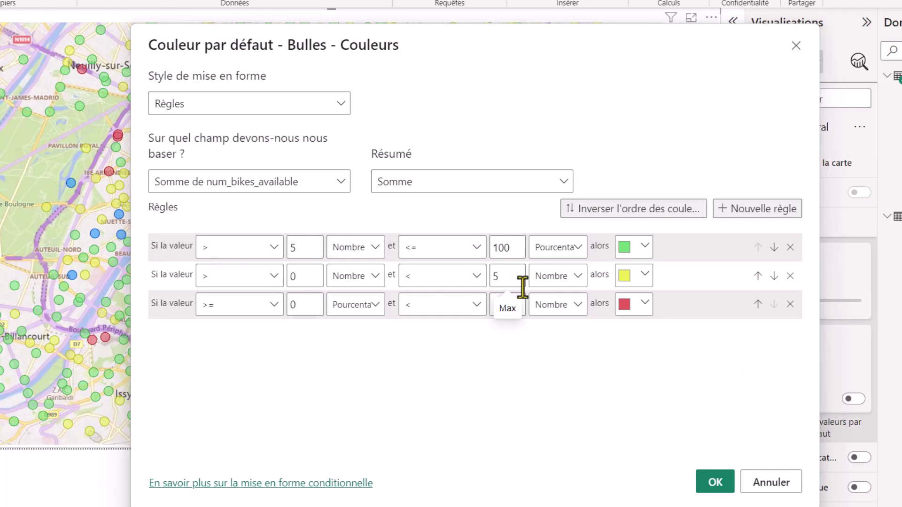
click(258, 248)
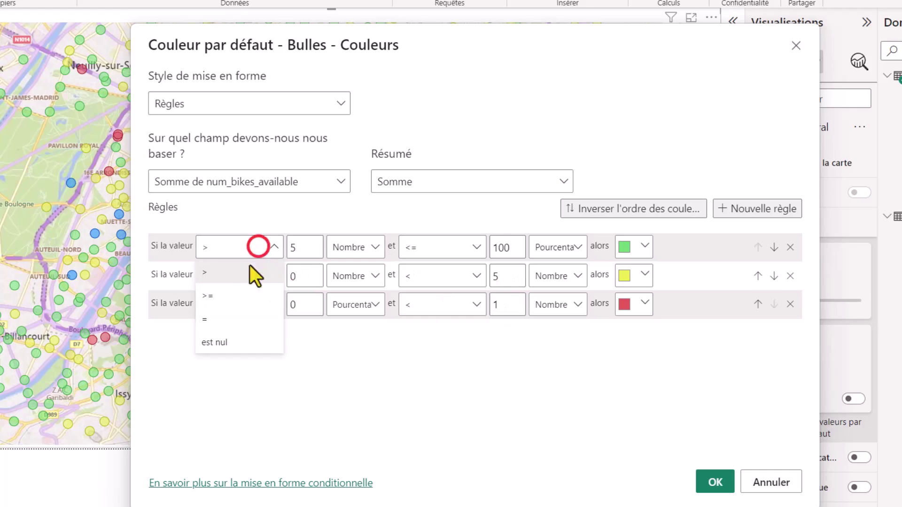
click(240, 286)
click(728, 481)
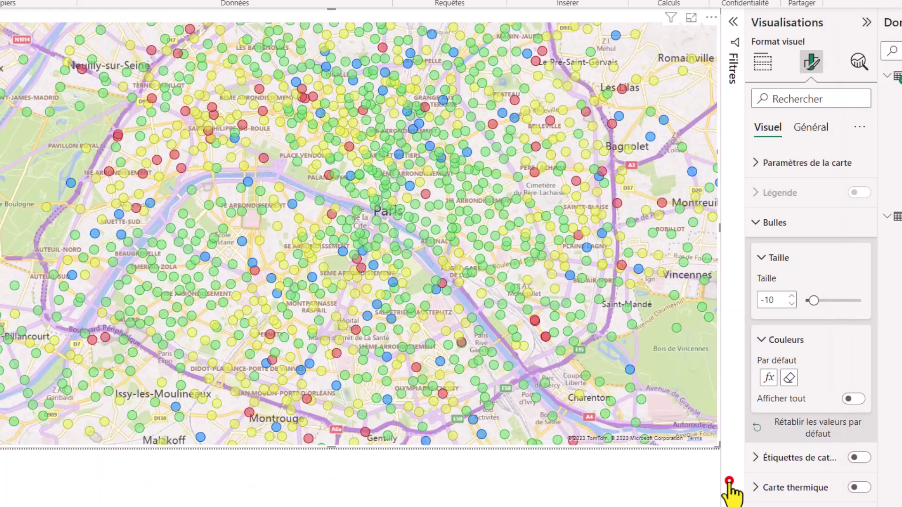
scroll(486, 304, down, 5)
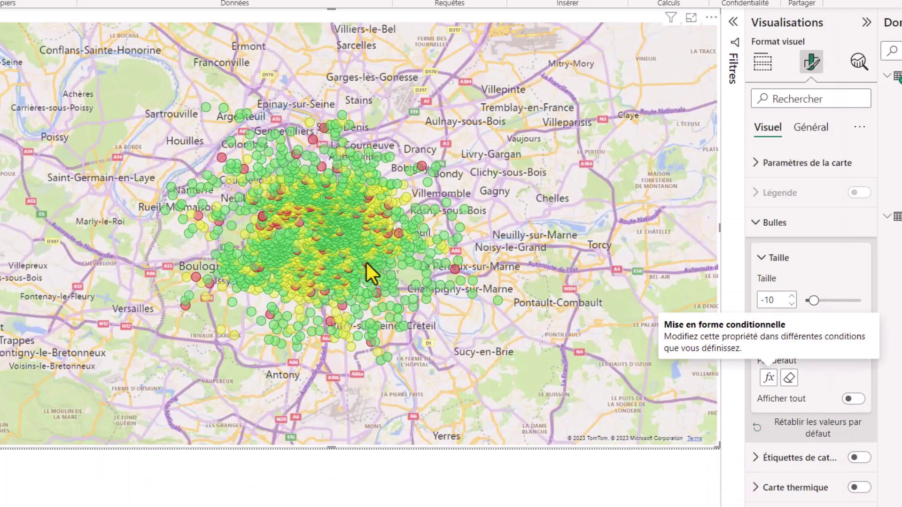
scroll(334, 258, up, 5)
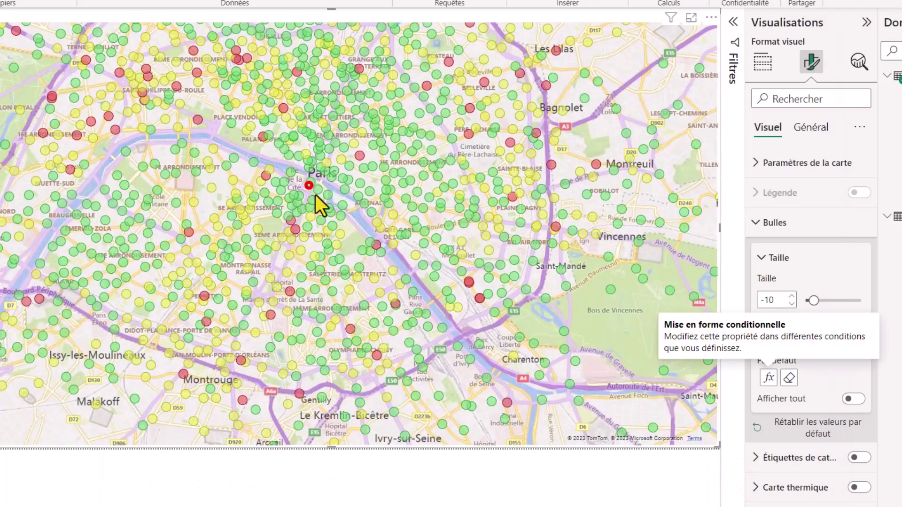
drag(314, 194, 355, 265)
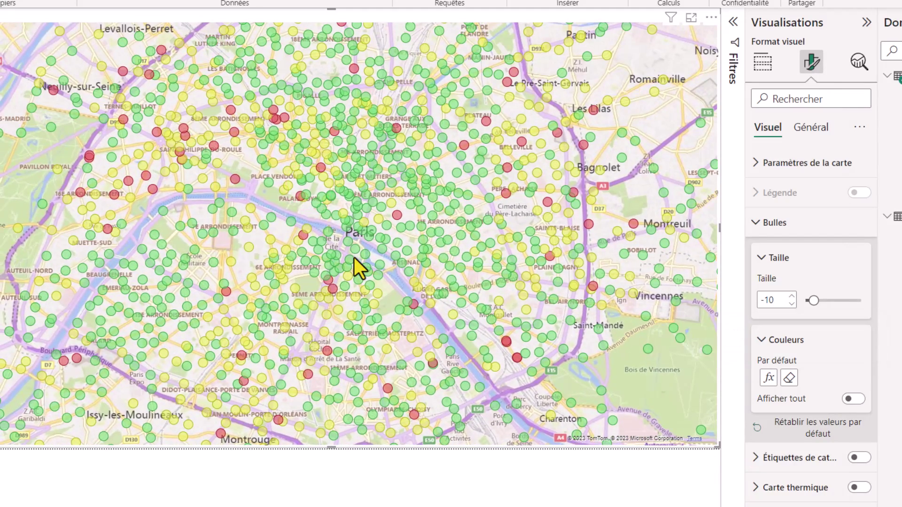
drag(314, 141, 333, 168)
click(379, 248)
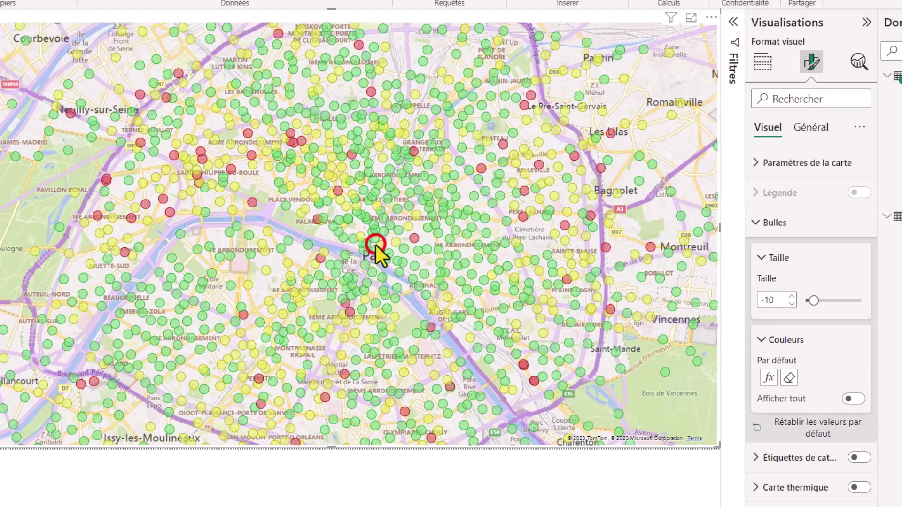
Refresh the report's data to fetch the latest station availability for the map.
mouse_move(393, 237)
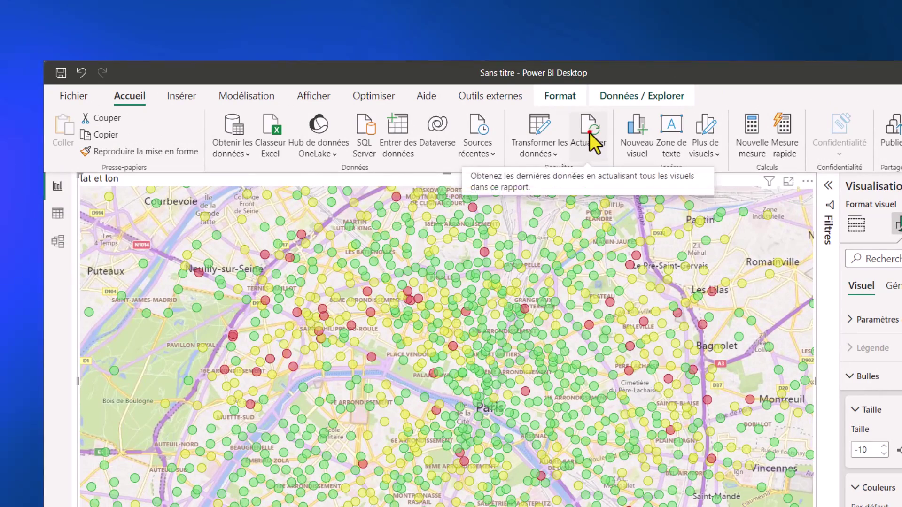
click(589, 132)
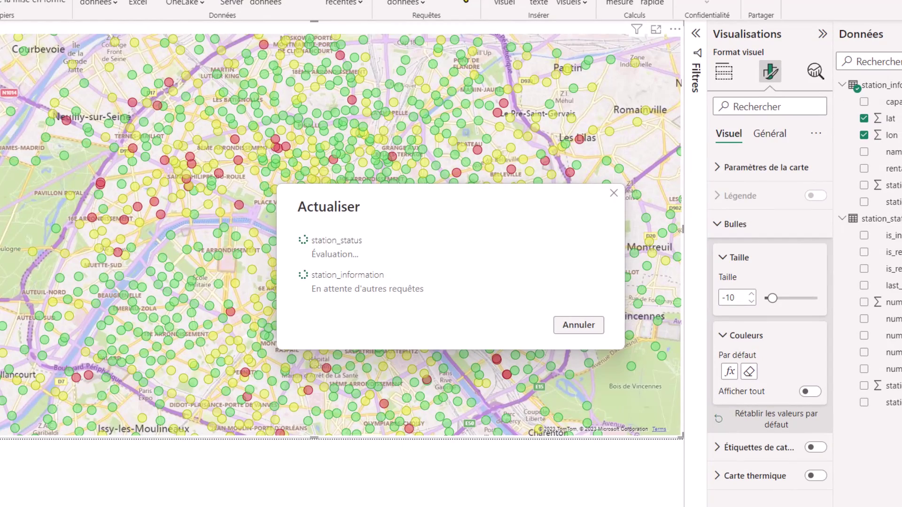
scroll(302, 242, up, 5)
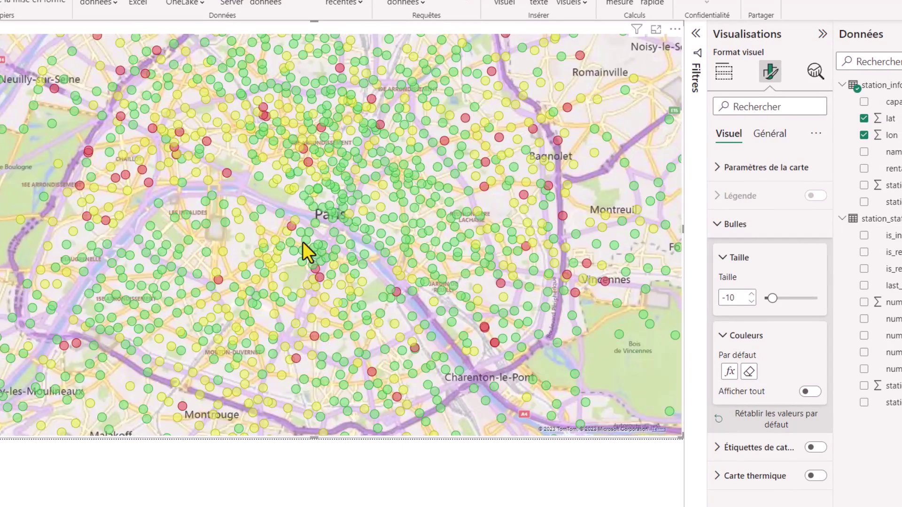
drag(302, 201, 282, 241)
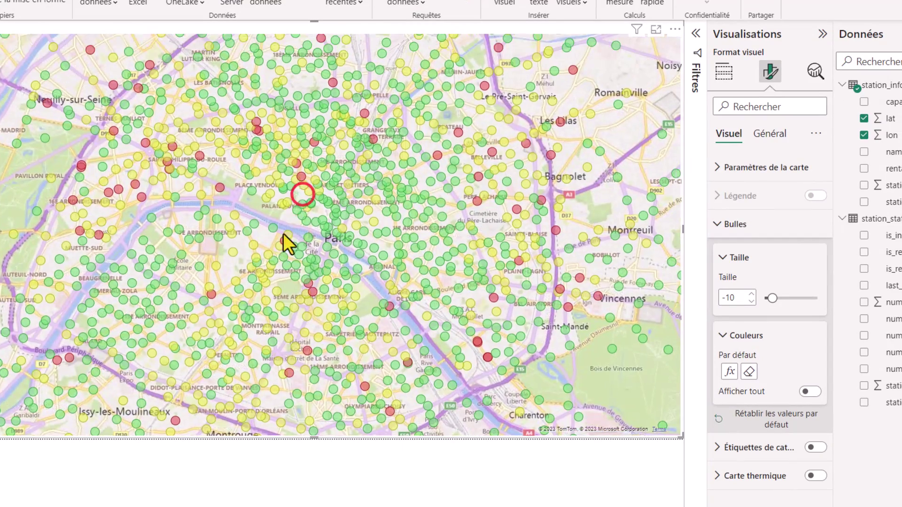